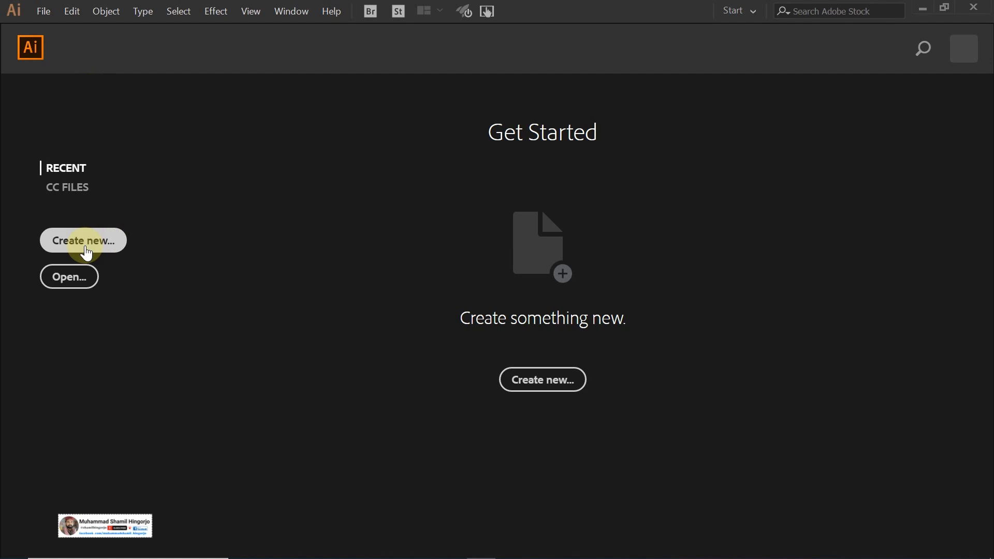
# Look through the existing files available for opening and back out without opening one.
pyautogui.click(61, 280)
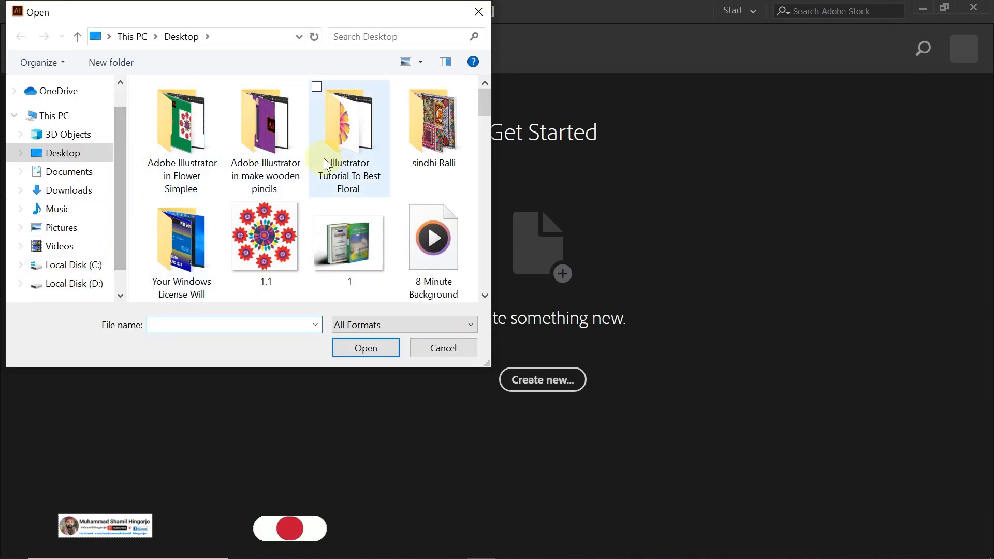
pyautogui.click(434, 351)
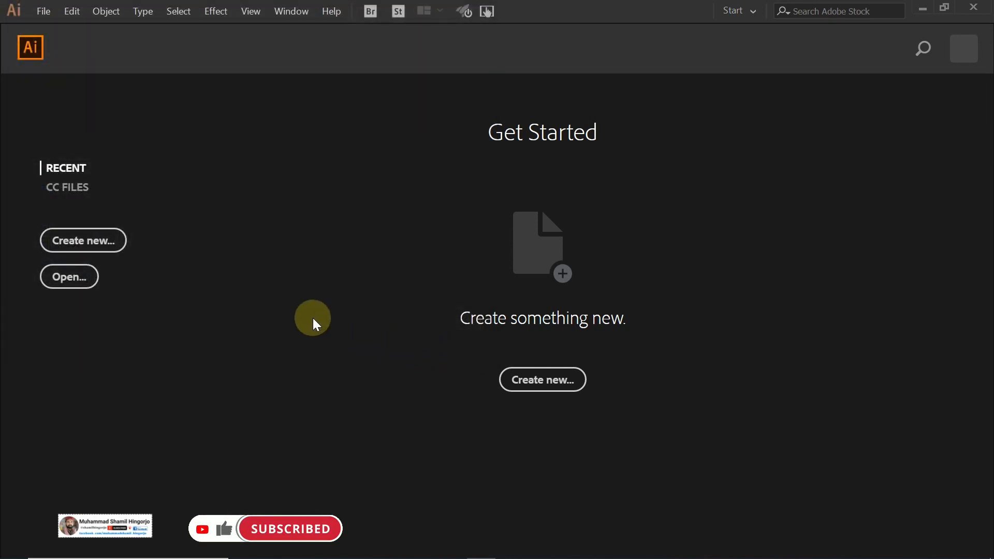
# Start a new document and examine the recent, saved, Mobile, Web, Print, and Film & Video presets.
pyautogui.click(549, 386)
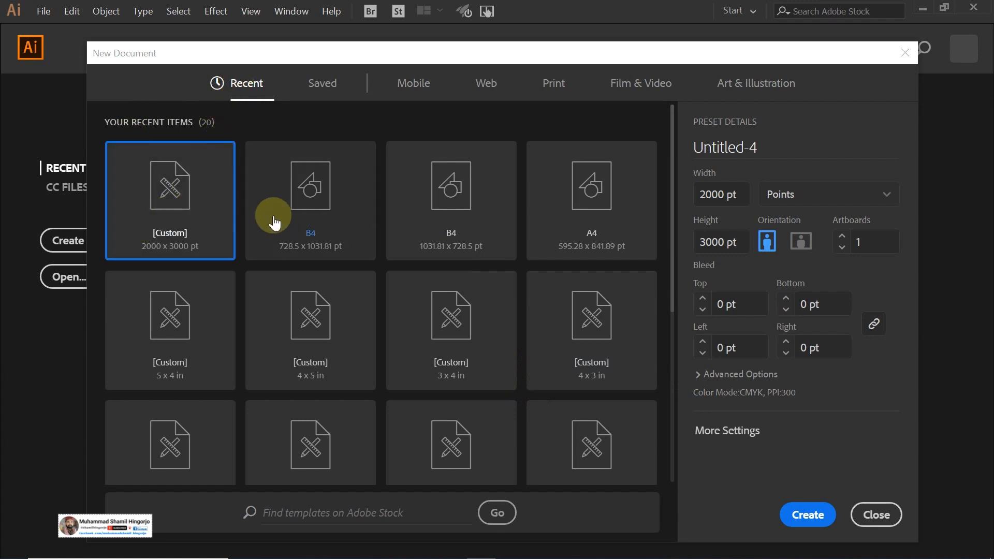
pyautogui.scroll(-1, 364, 248)
pyautogui.scroll(-2, 364, 247)
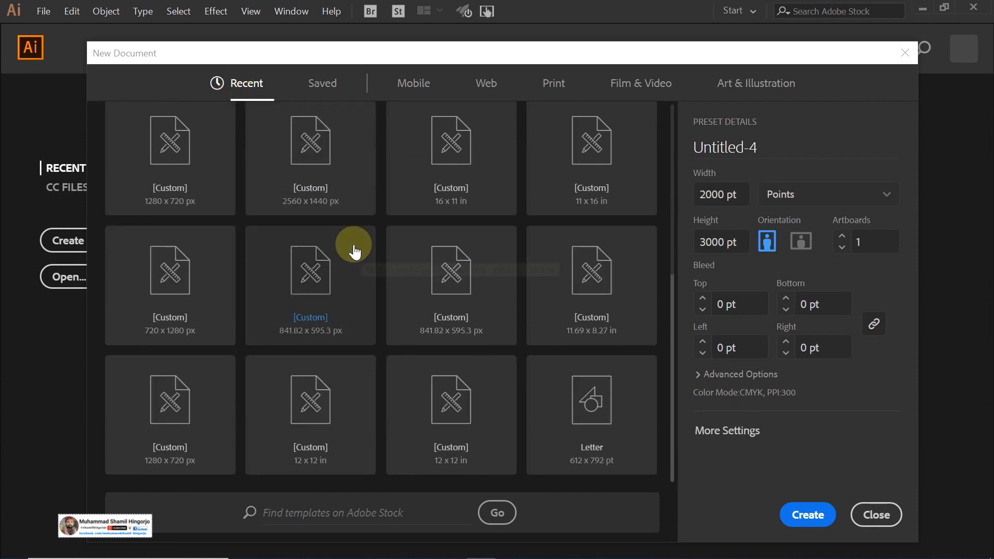
pyautogui.scroll(3, 351, 244)
pyautogui.click(317, 87)
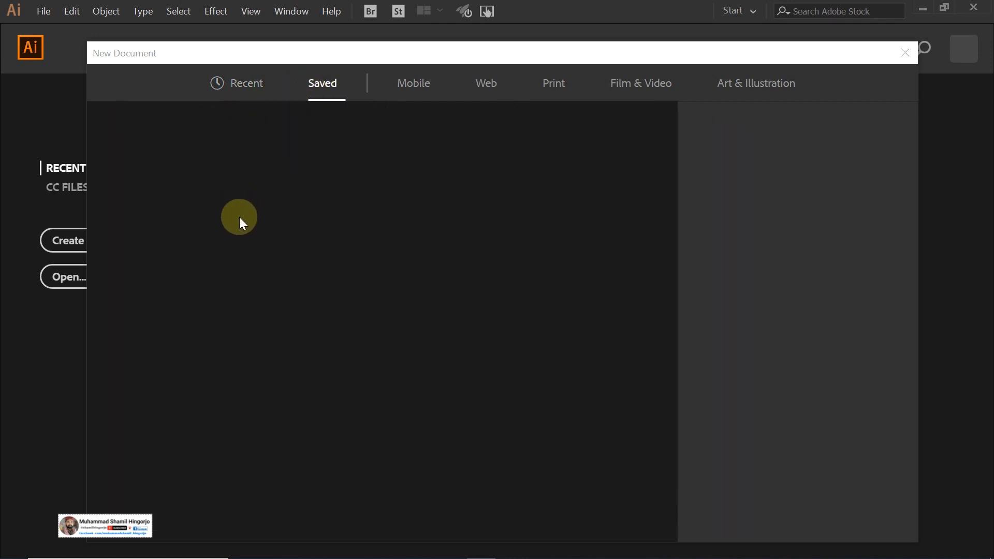
pyautogui.click(412, 89)
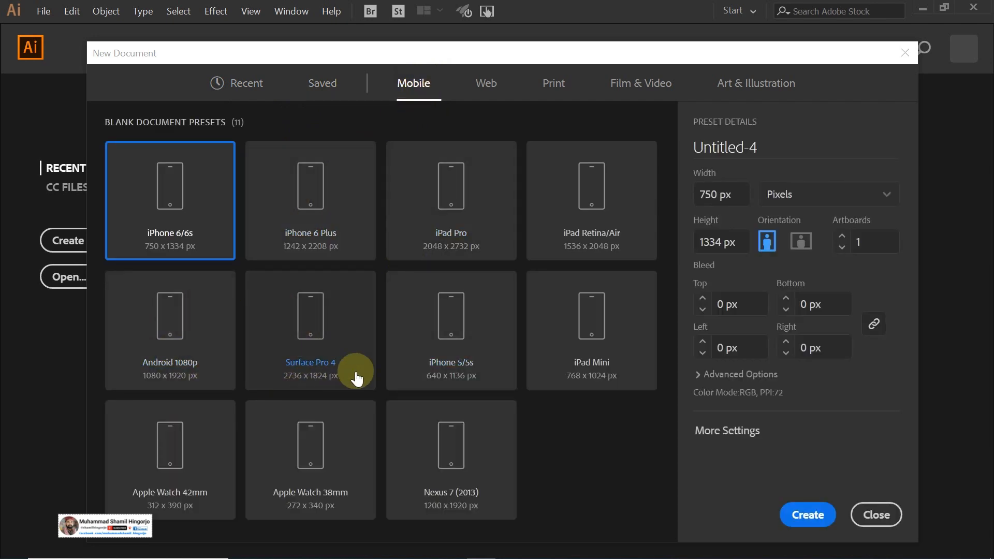
pyautogui.click(288, 223)
pyautogui.click(174, 318)
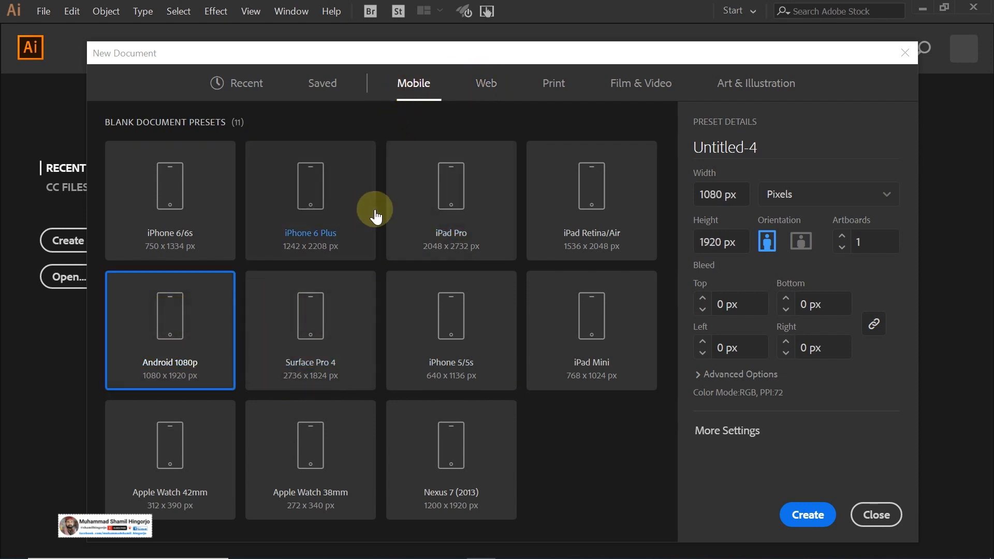
pyautogui.click(477, 92)
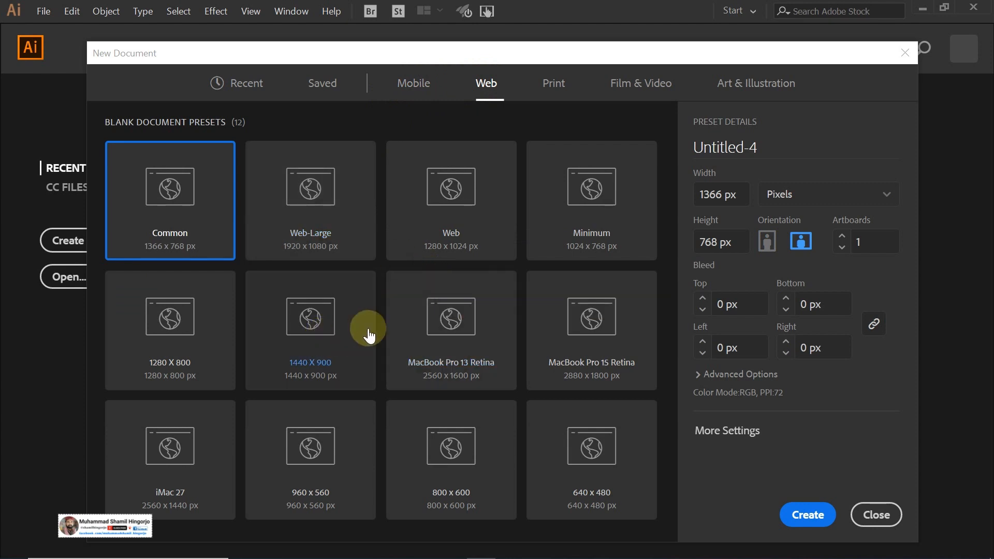
pyautogui.click(553, 82)
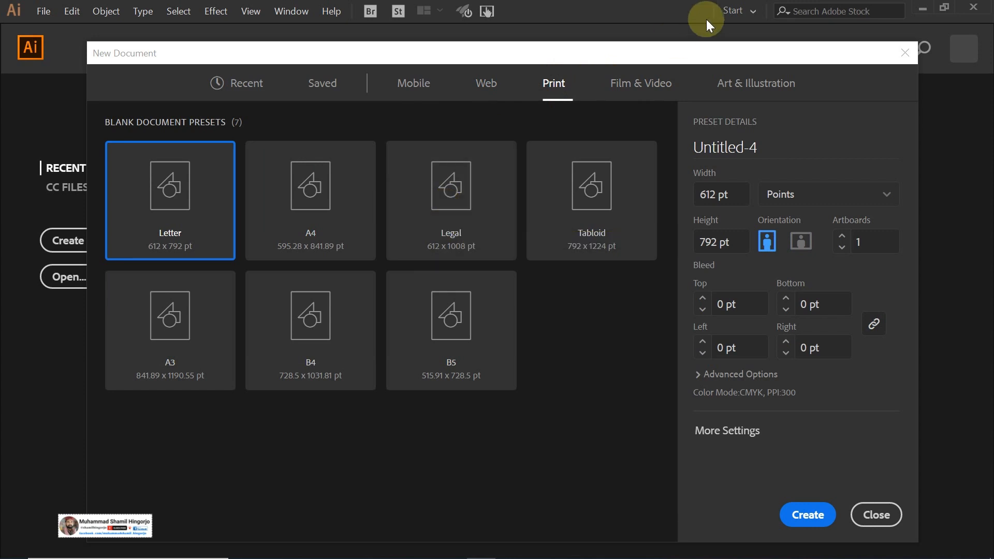
pyautogui.click(650, 91)
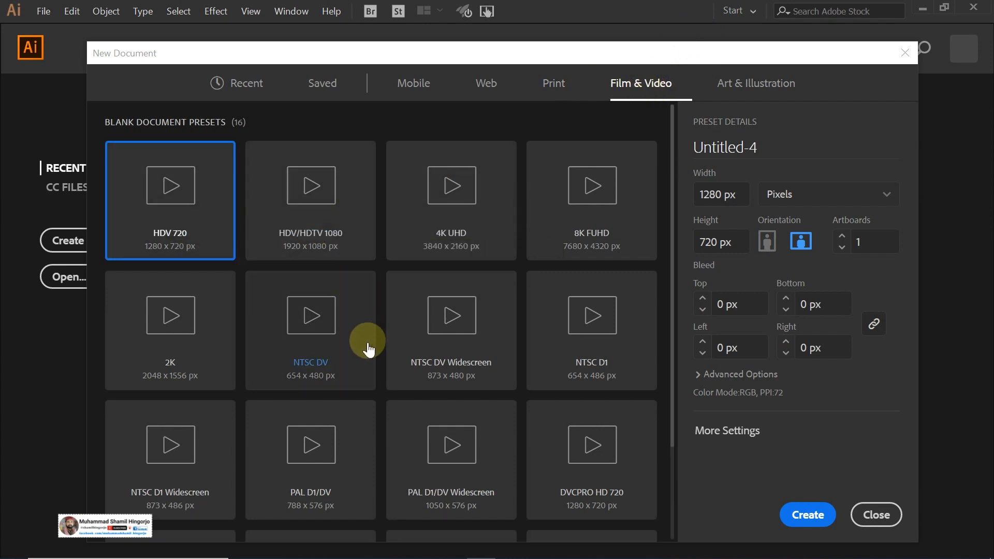
# Choose the recent custom 2000 x 3000 pt preset and name the document with the author's first name.
pyautogui.click(249, 80)
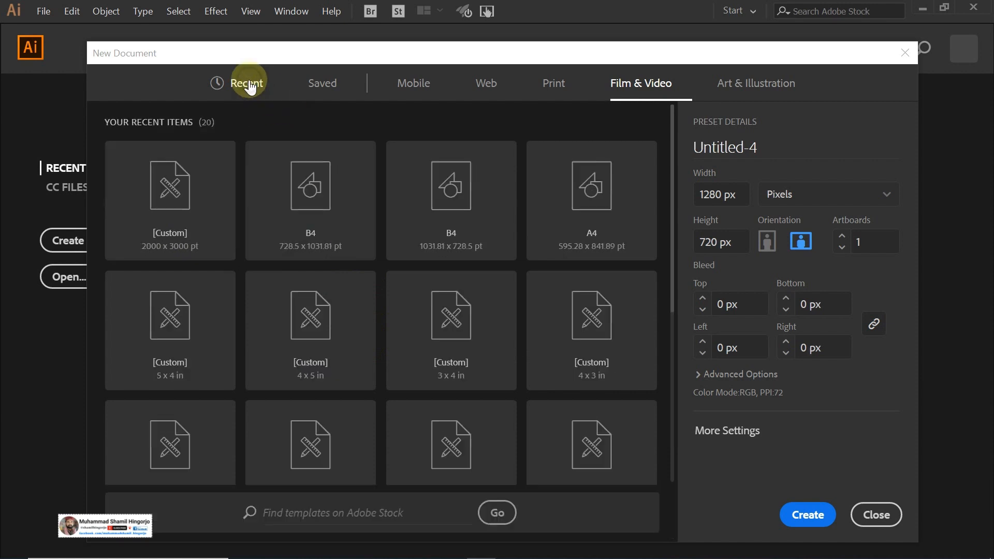
pyautogui.click(169, 217)
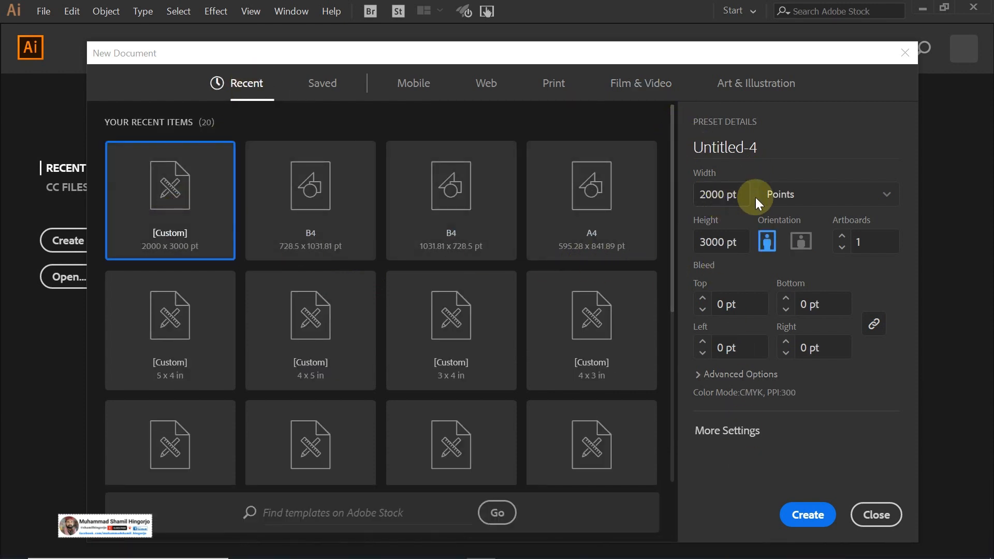
pyautogui.click(771, 146)
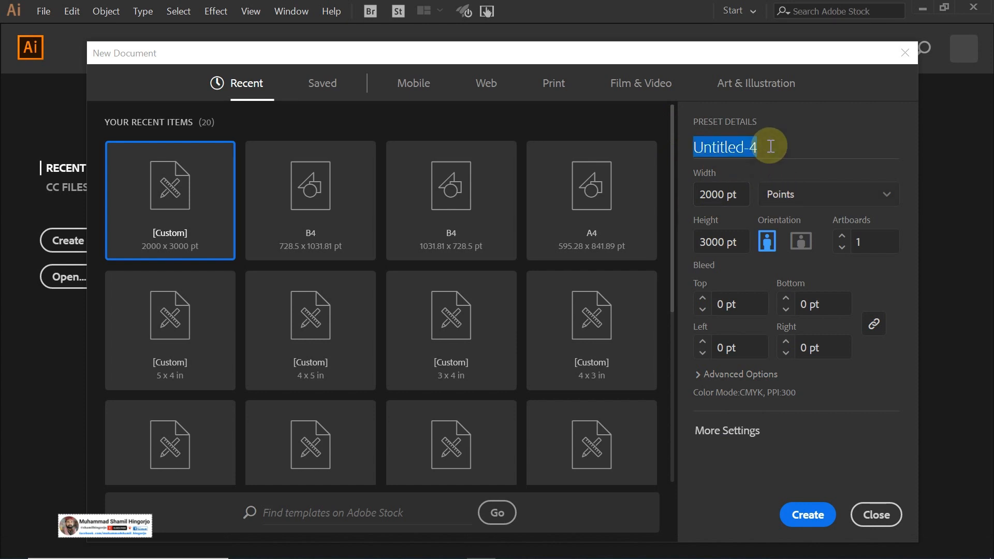
pyautogui.write('Sham')
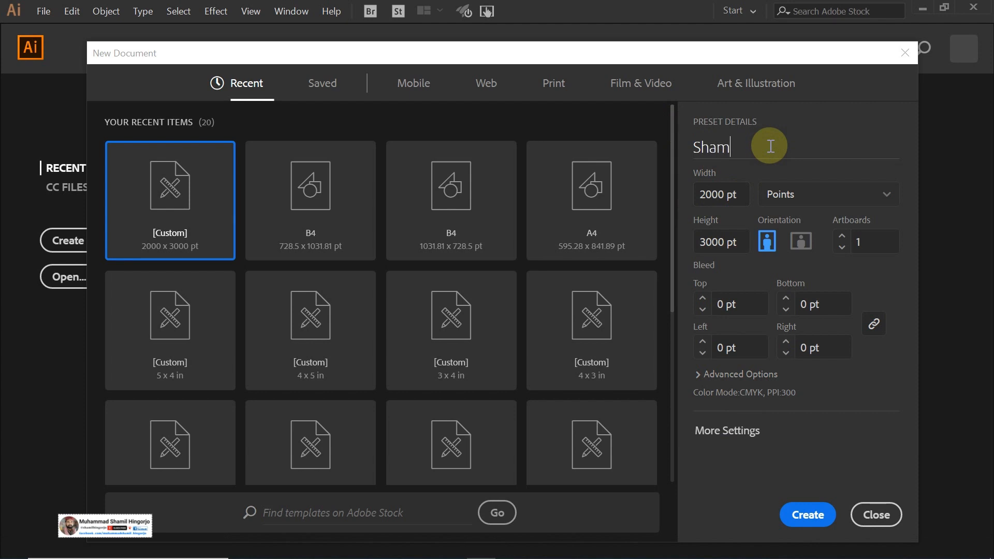
pyautogui.write('il')
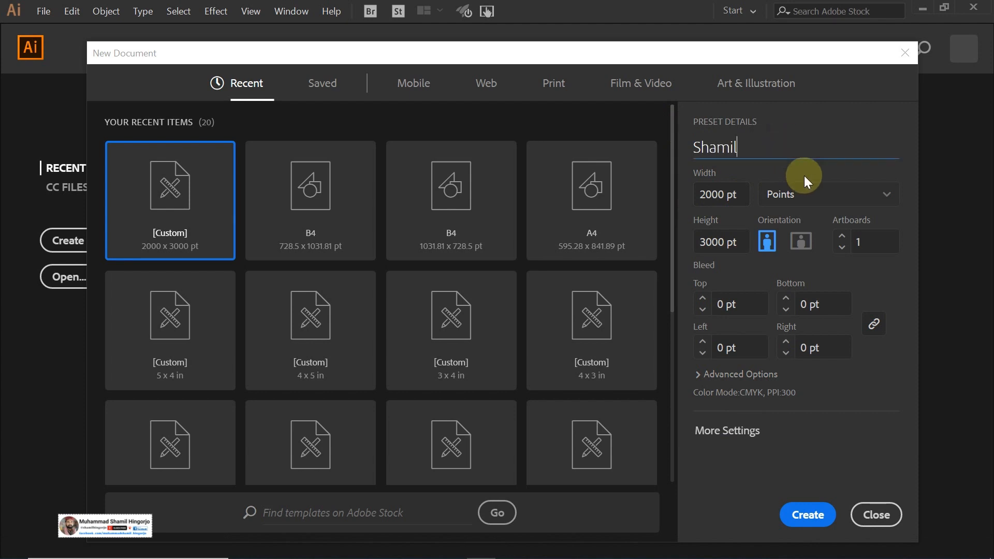
# Set the new document's units to Pixels and its orientation to landscape, giving 3000 x 2000 px.
pyautogui.click(839, 202)
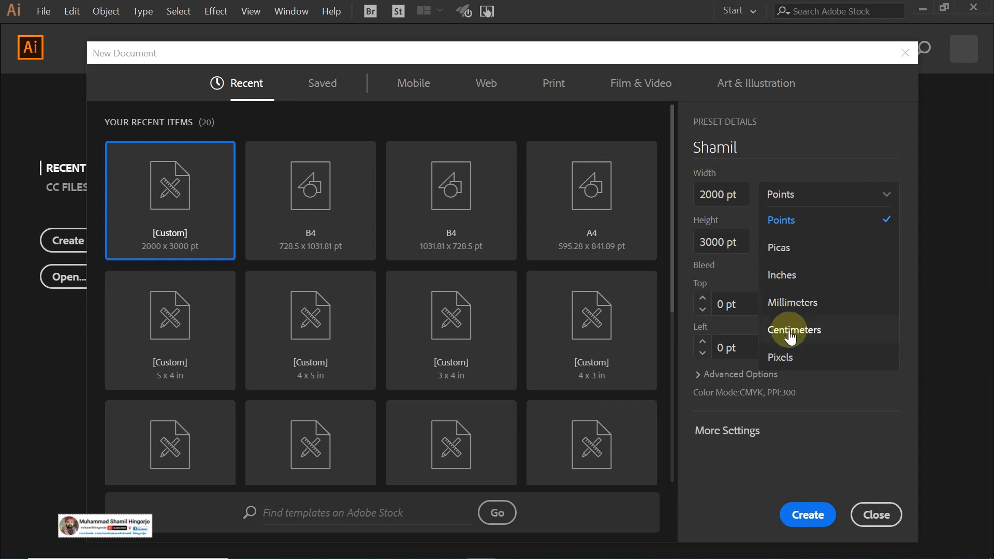
pyautogui.click(780, 358)
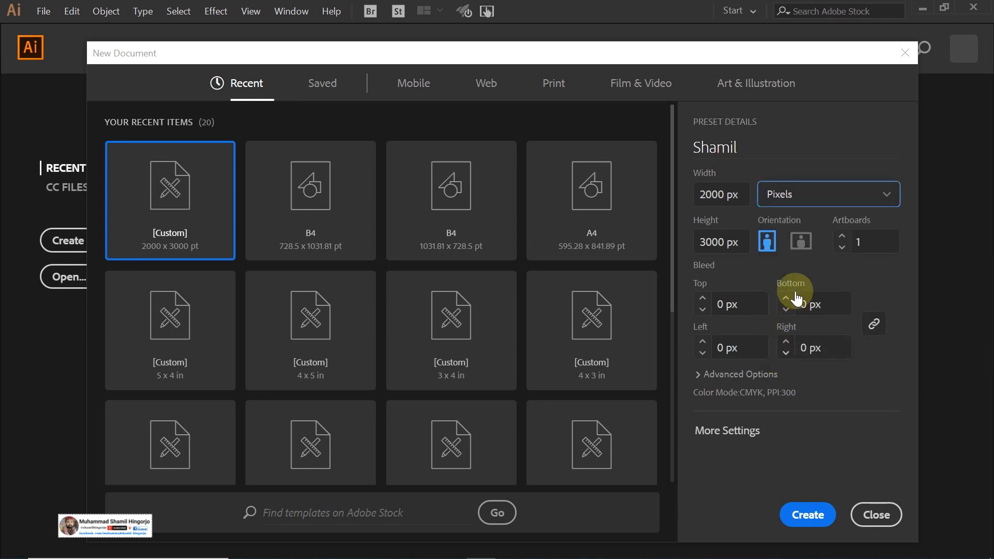
pyautogui.click(723, 194)
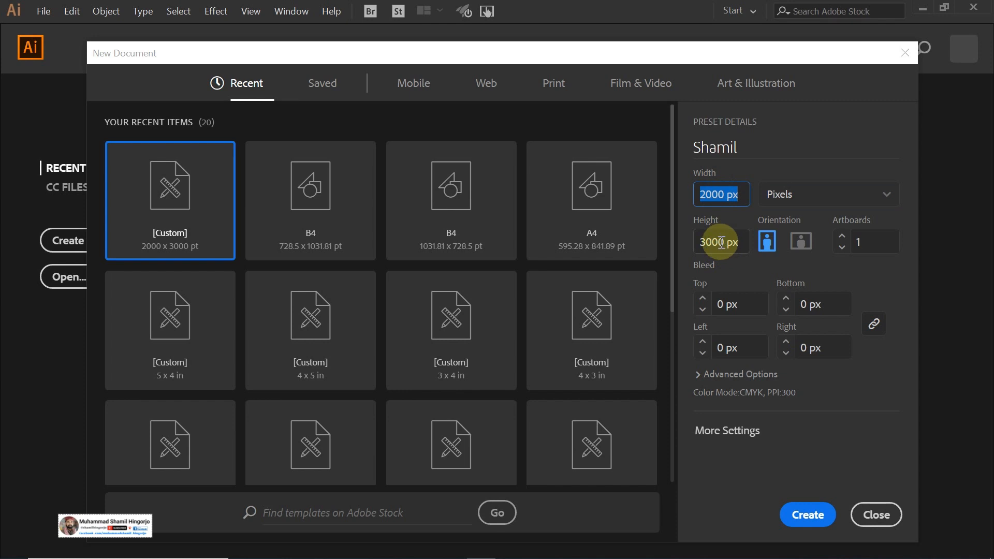
pyautogui.click(767, 247)
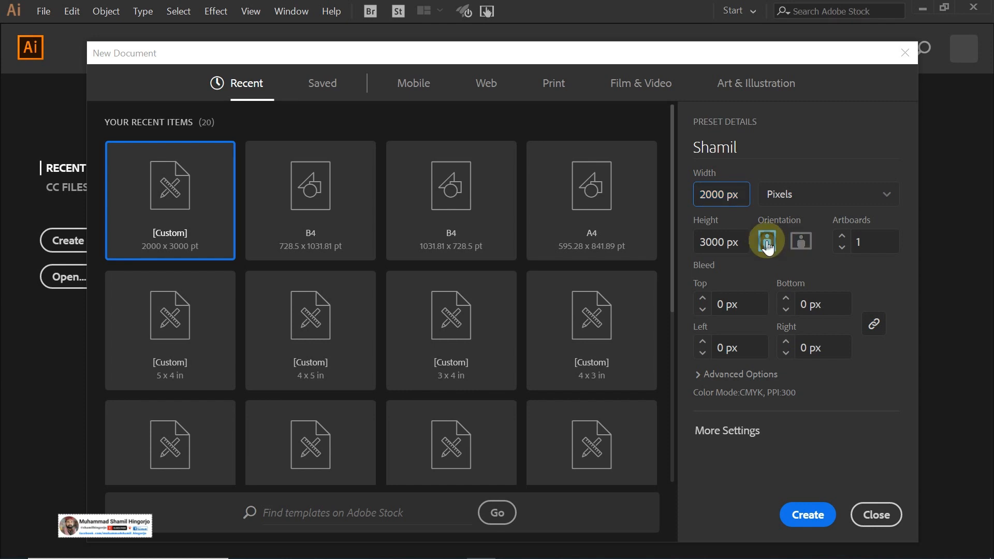
pyautogui.click(801, 251)
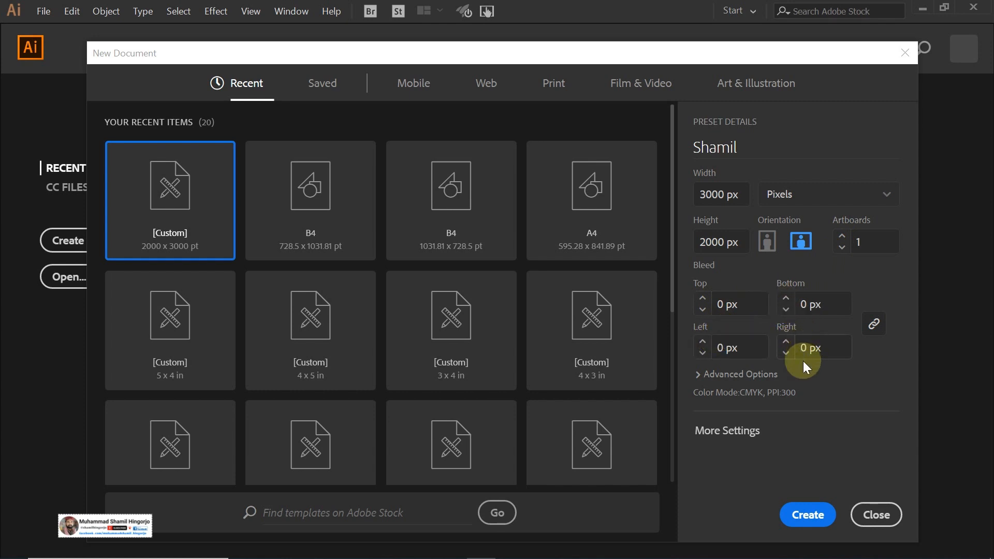
# Examine the color mode, raster effects and preview mode choices in the document's additional settings.
pyautogui.click(726, 439)
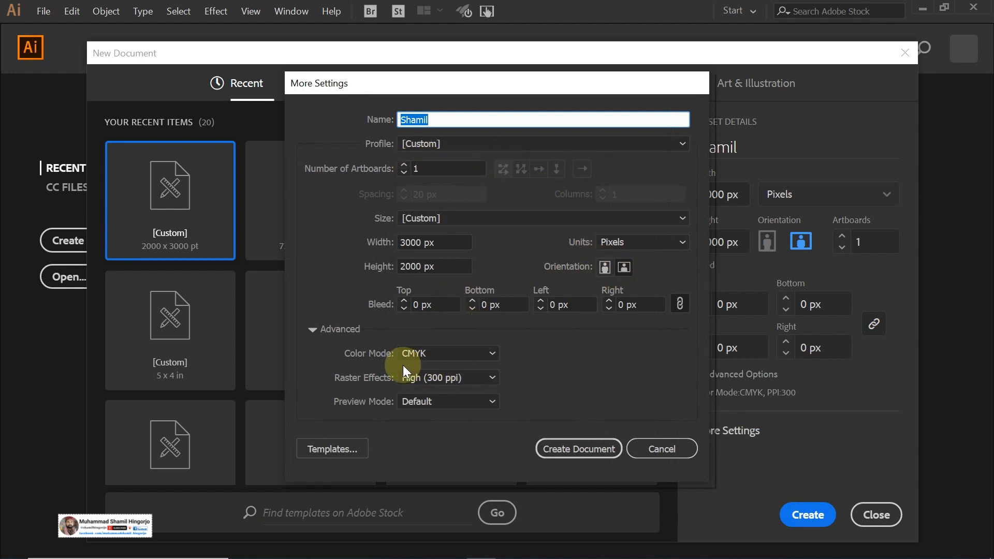
pyautogui.click(459, 353)
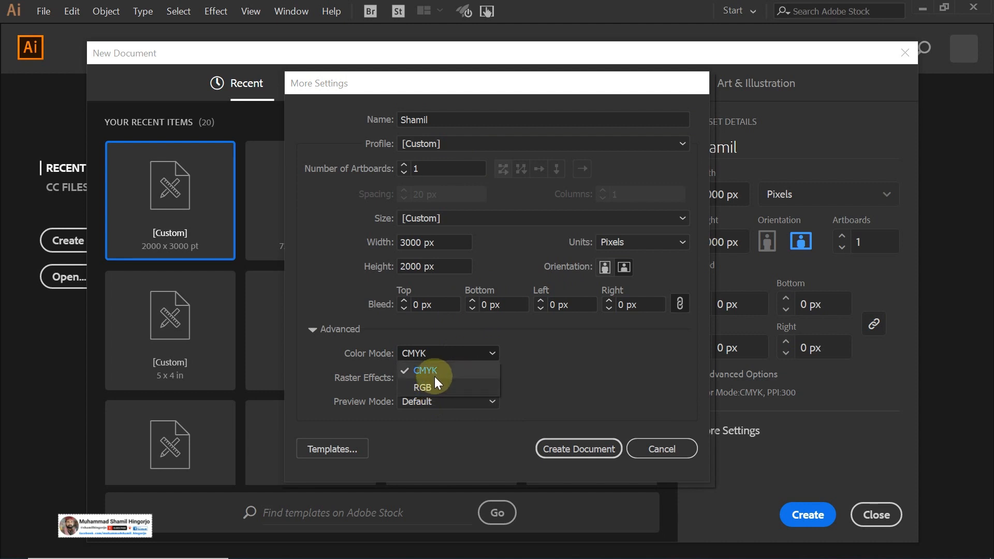
pyautogui.click(453, 370)
pyautogui.click(465, 375)
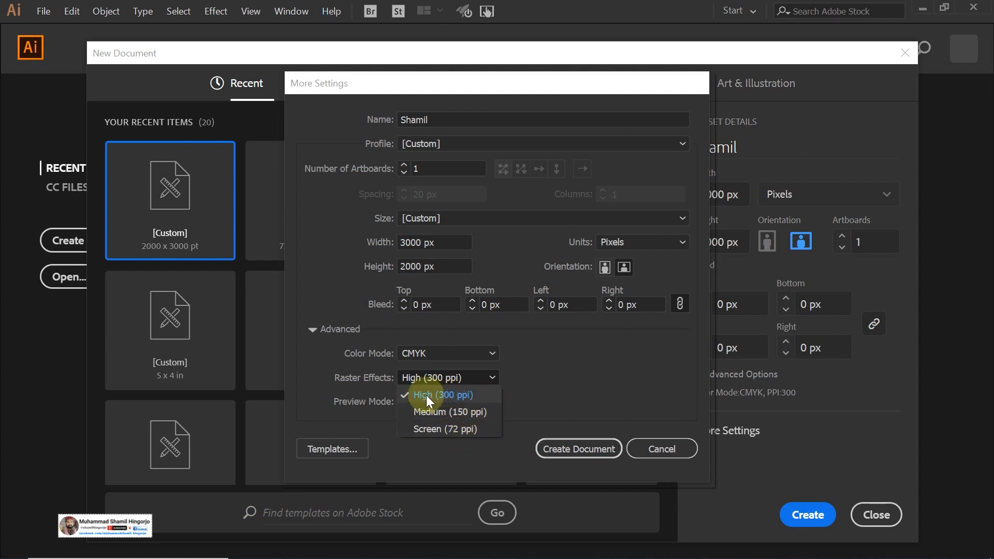
pyautogui.click(482, 381)
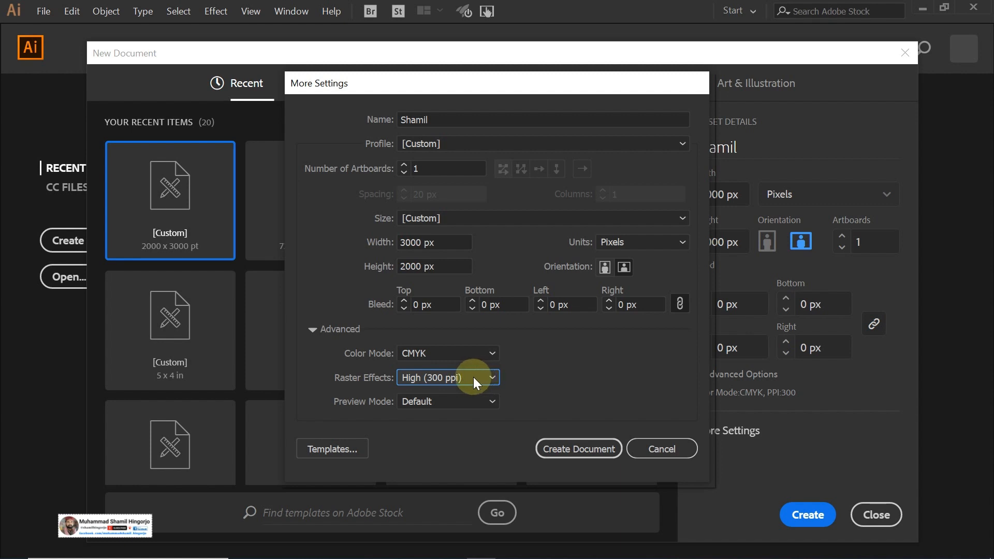
pyautogui.click(477, 402)
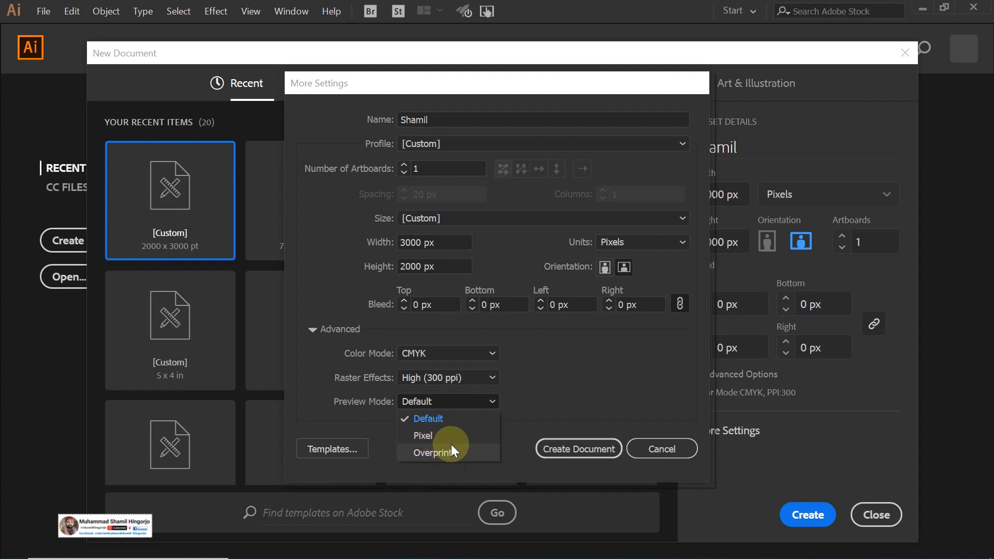
pyautogui.click(482, 400)
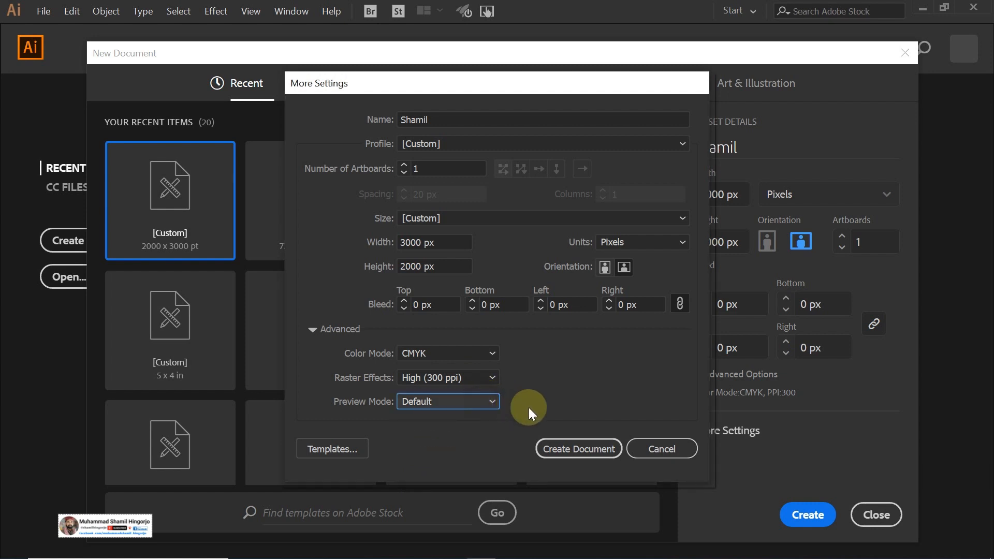
pyautogui.click(328, 452)
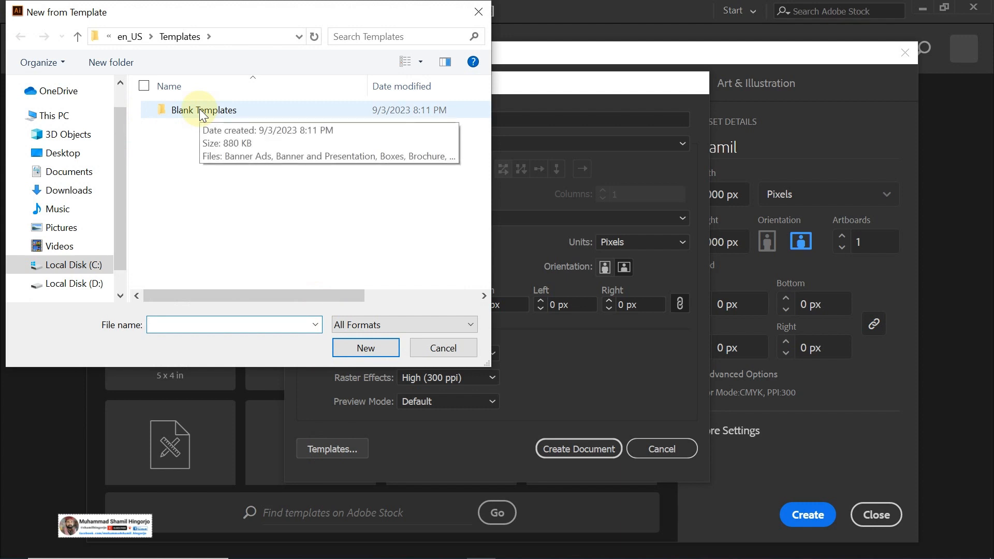
pyautogui.click(57, 191)
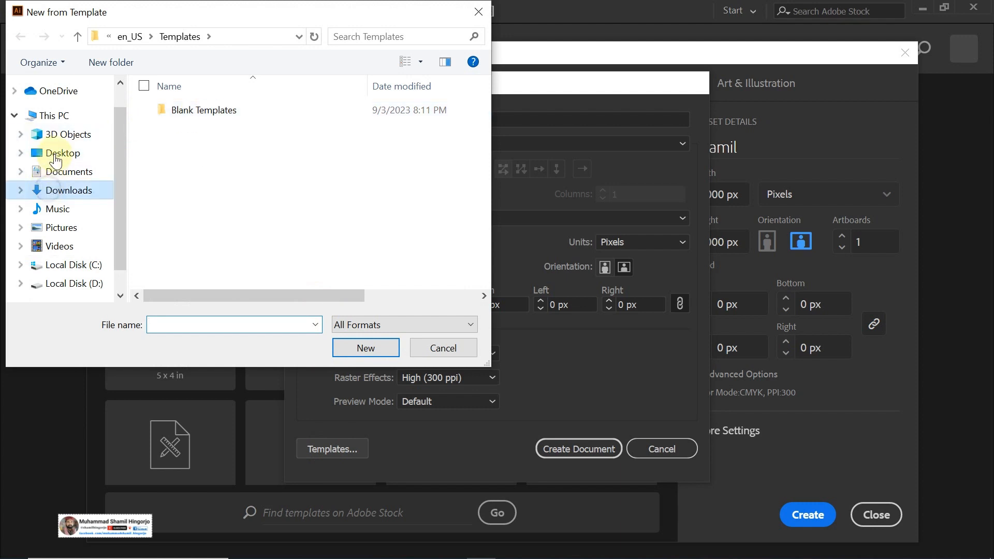
pyautogui.click(425, 347)
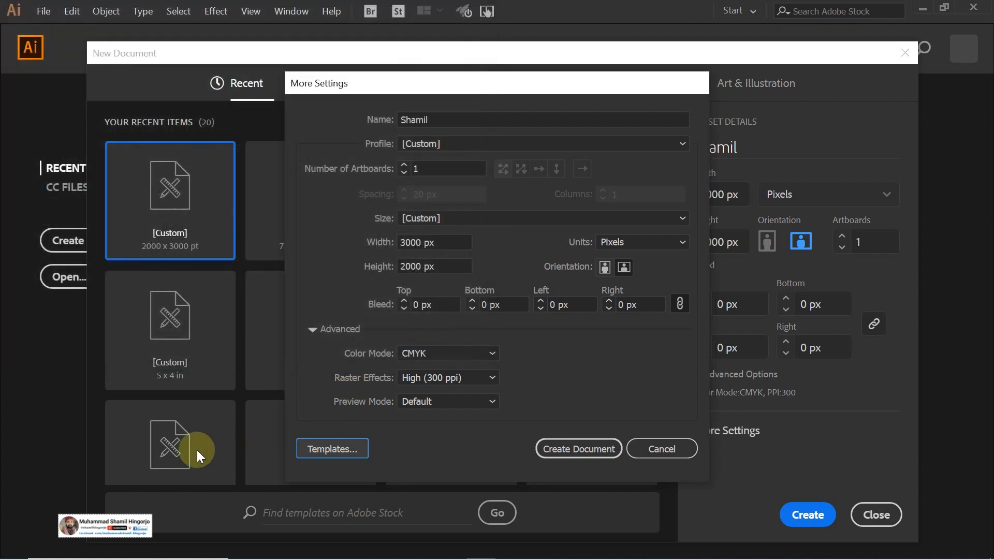
# Create a document from the Banner Ads template in the Blank Templates folder, and close it.
pyautogui.click(347, 449)
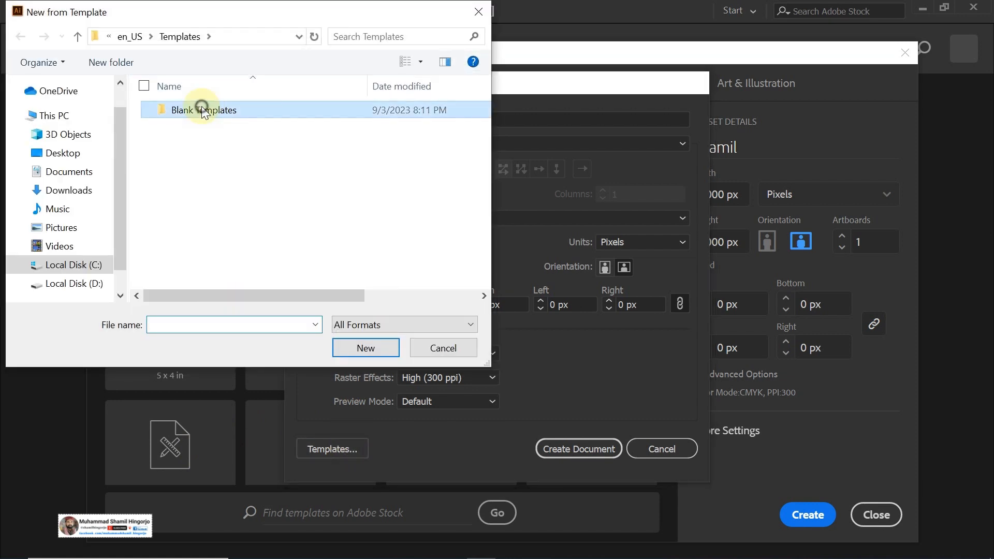
pyautogui.doubleClick(201, 105)
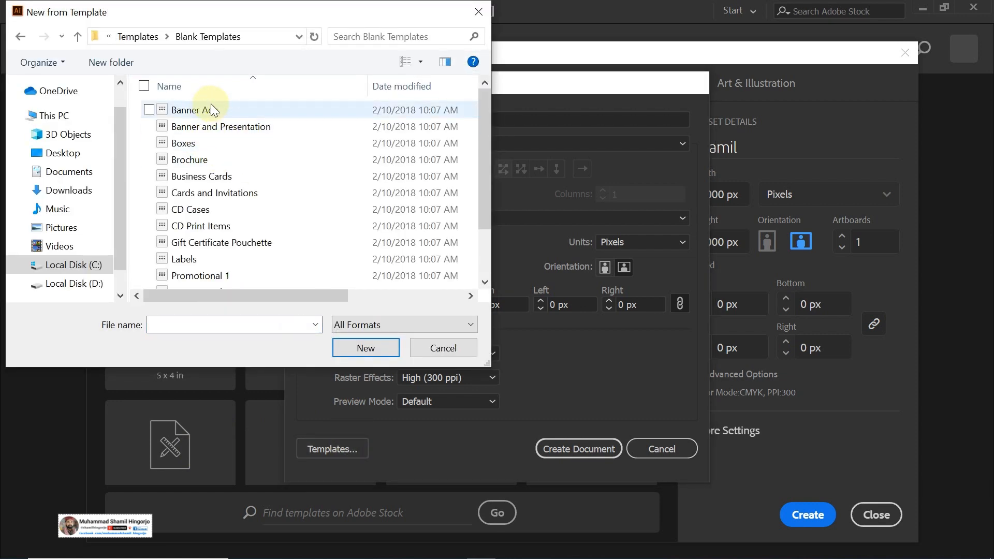
pyautogui.scroll(-2, 218, 232)
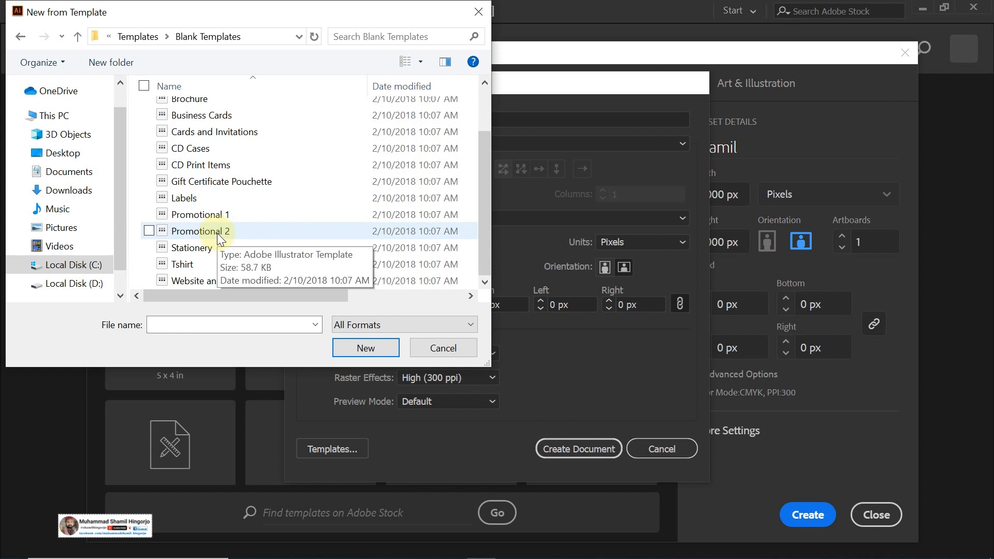
pyautogui.scroll(2, 218, 233)
pyautogui.click(195, 110)
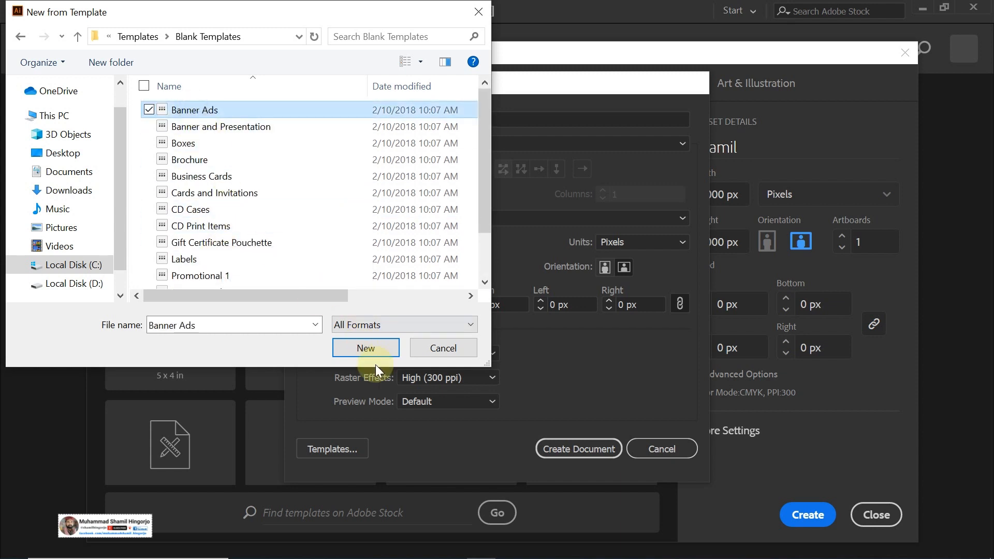
pyautogui.click(361, 349)
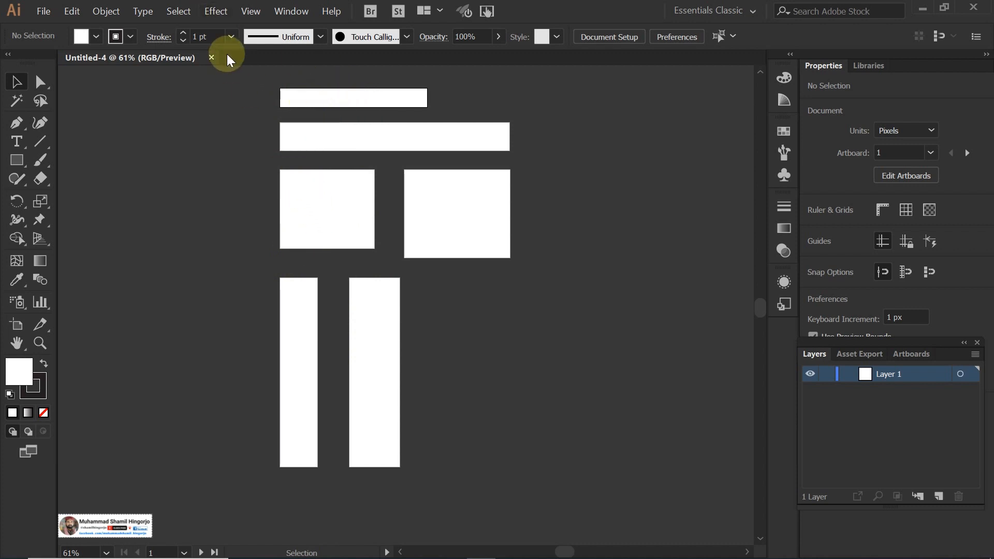
pyautogui.click(212, 57)
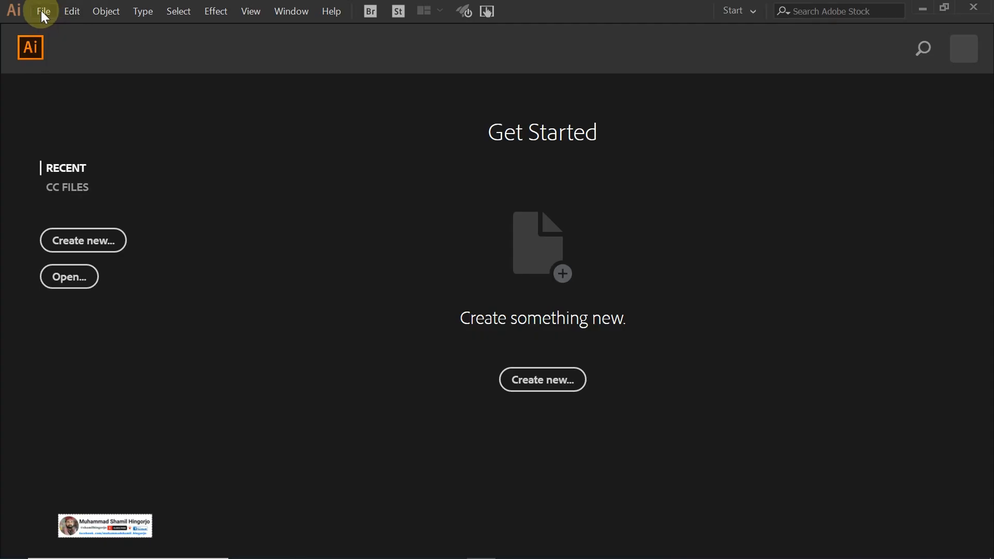
# Create a portrait document from the recent custom 2000 x 3000 pt preset, and close it.
pyautogui.click(517, 379)
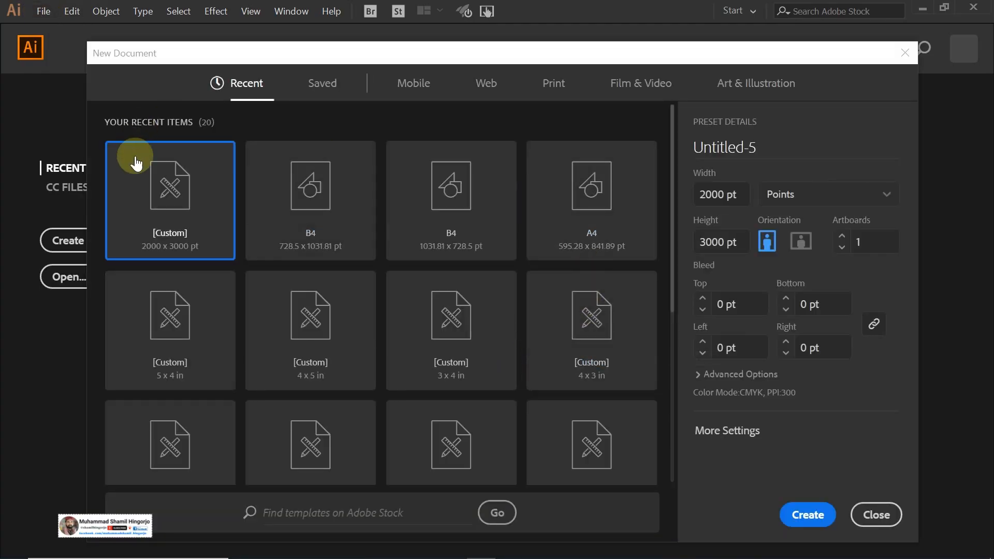
pyautogui.click(809, 515)
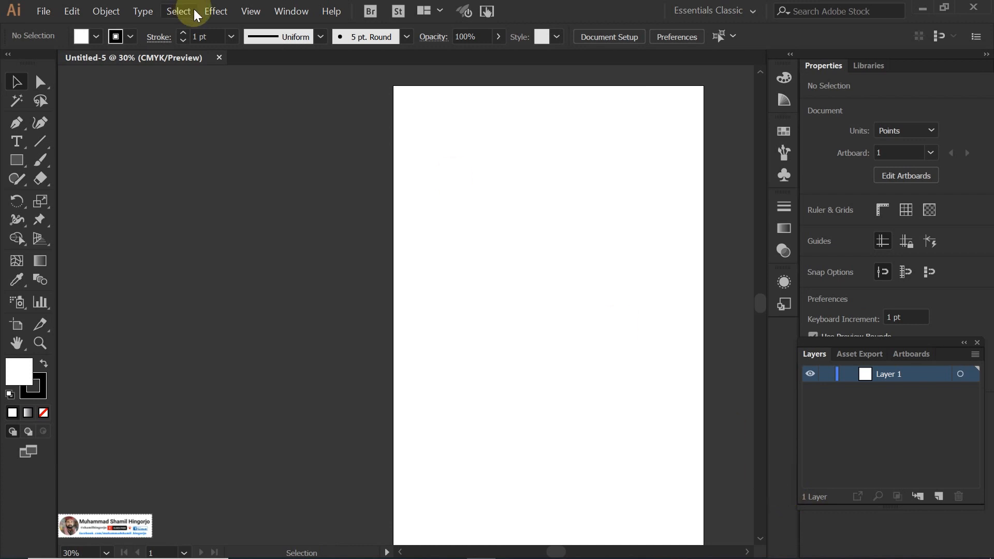
pyautogui.click(219, 57)
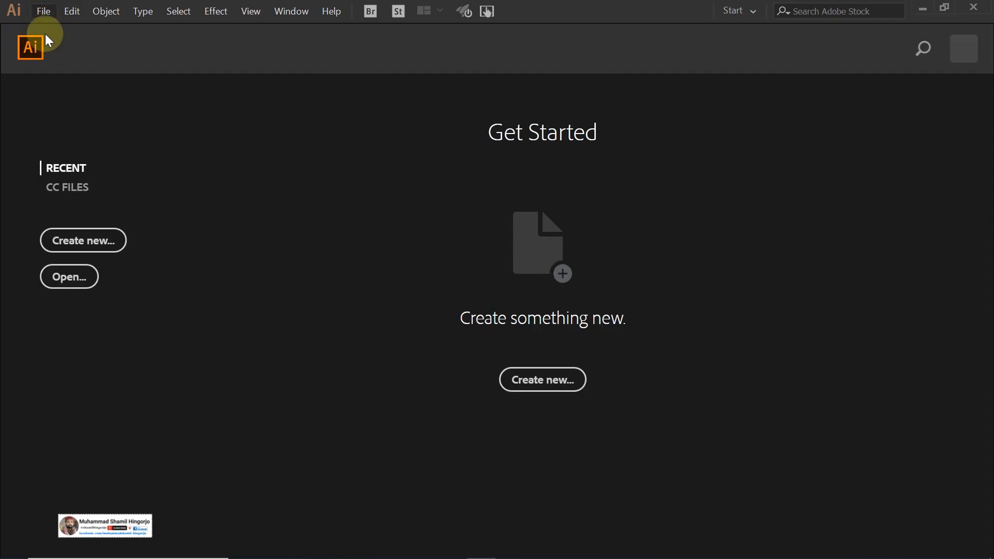
# Create a landscape document from the recent custom preset, giving 3000 x 2000 pt.
pyautogui.click(541, 380)
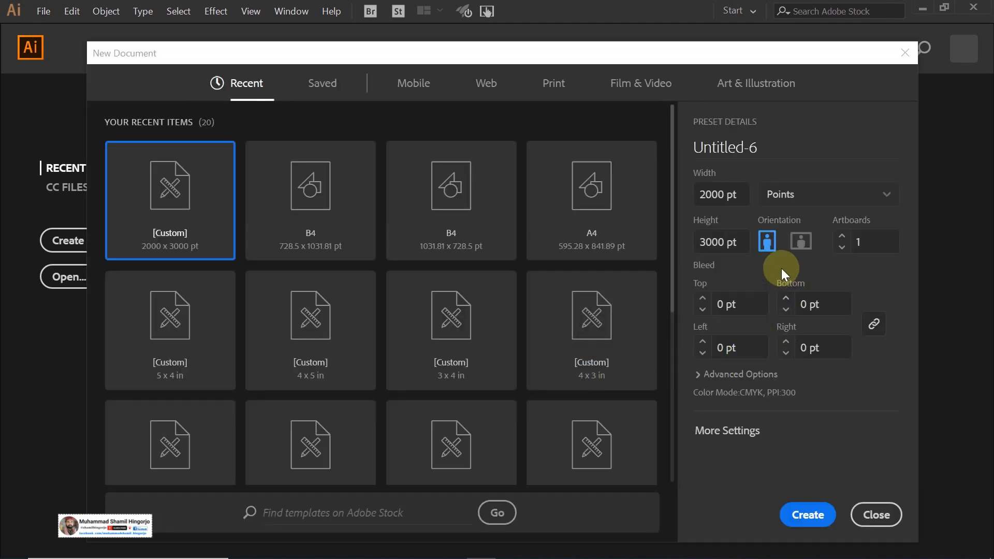
pyautogui.click(801, 241)
pyautogui.click(804, 515)
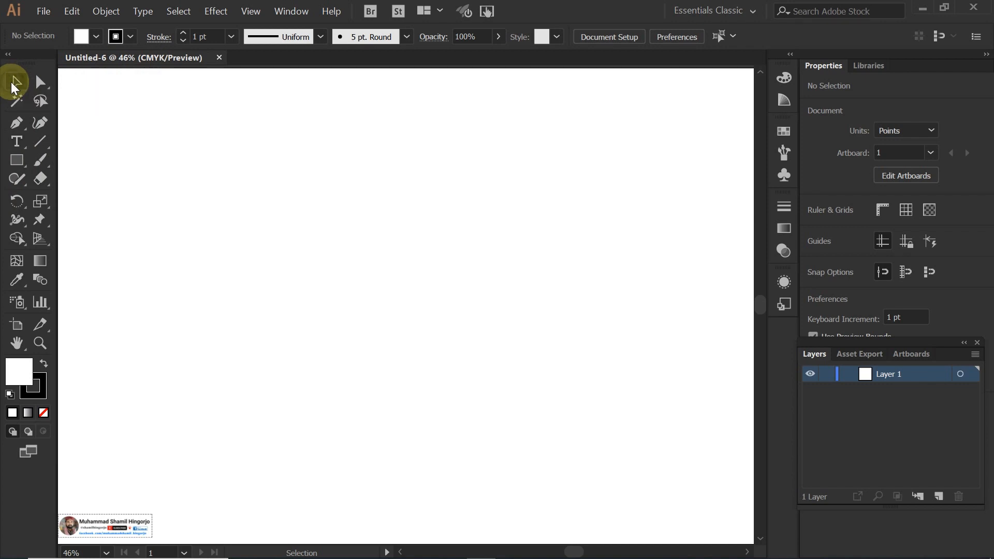
# Draw a yellow-filled rectangle about 540 x 486 pt near the artboard's upper-left corner.
pyautogui.click(13, 163)
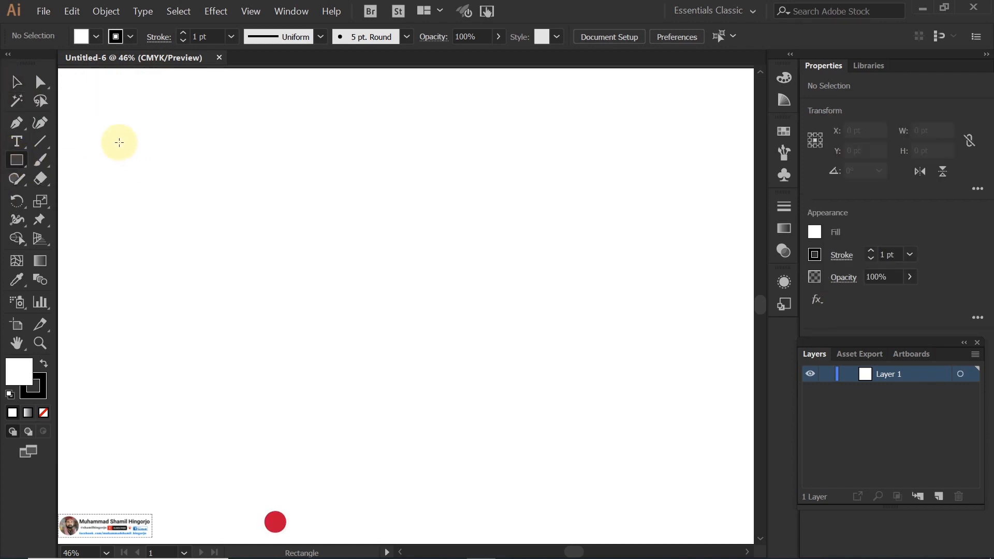
pyautogui.click(93, 38)
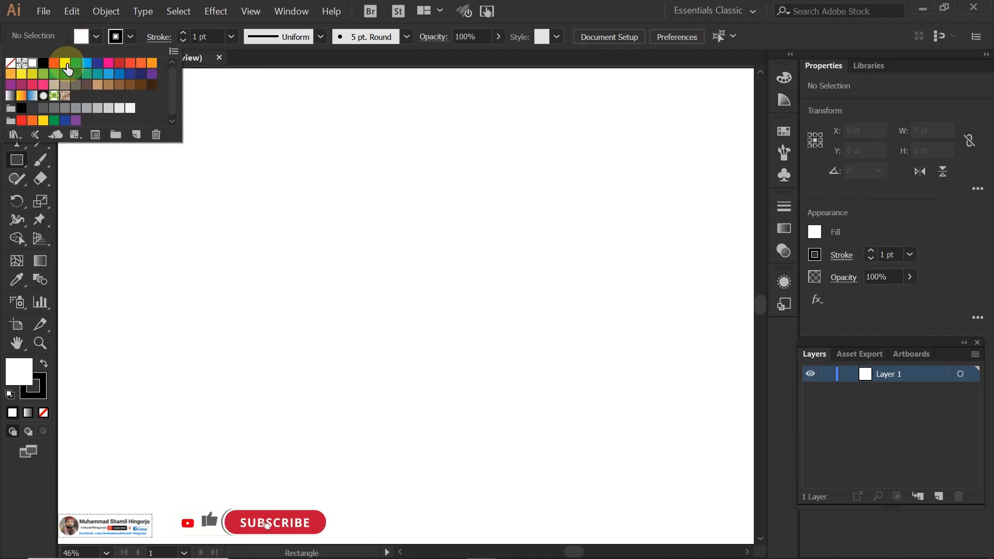
pyautogui.click(70, 63)
pyautogui.moveTo(104, 97); pyautogui.dragTo(234, 212)
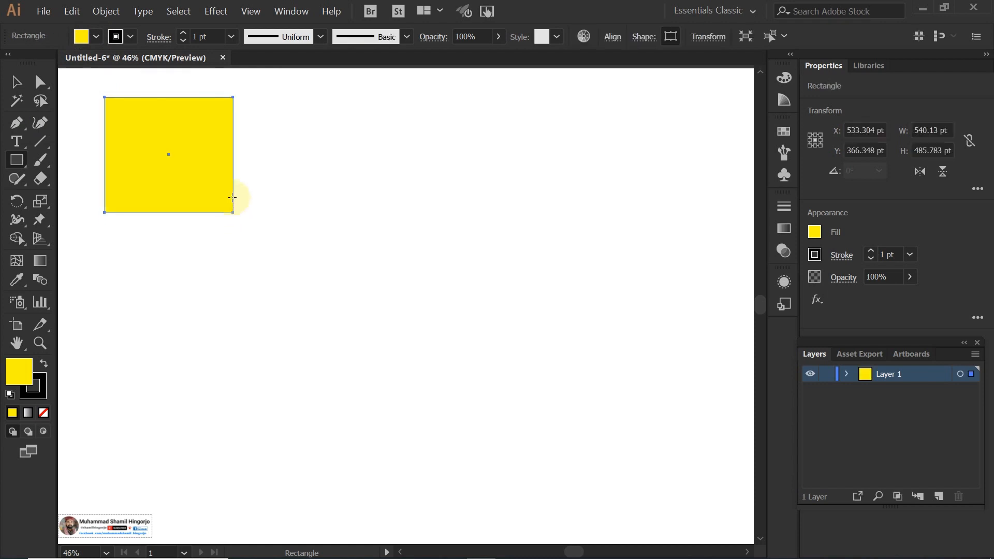
# Change the rectangle's fill to the dark blue swatch.
pyautogui.click(97, 37)
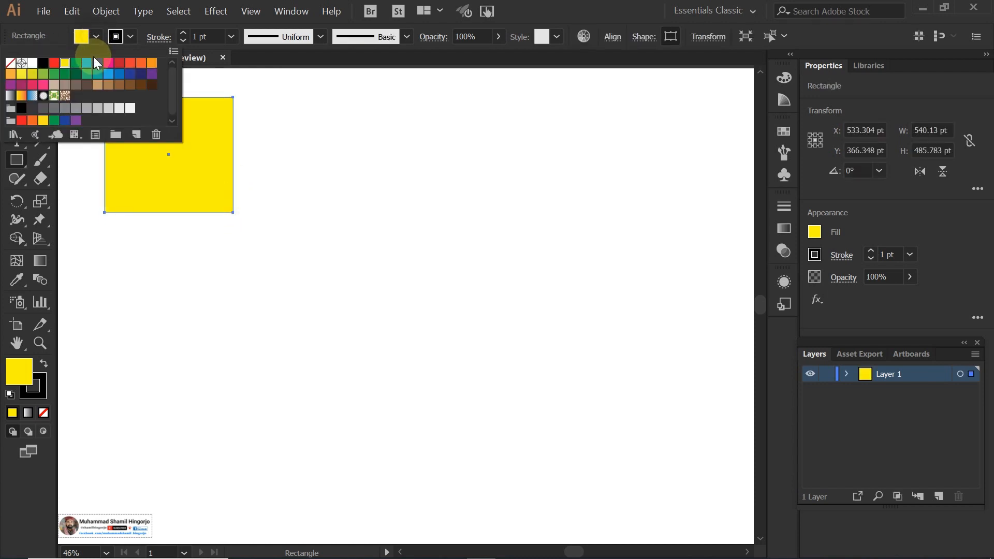
pyautogui.click(97, 63)
pyautogui.click(97, 36)
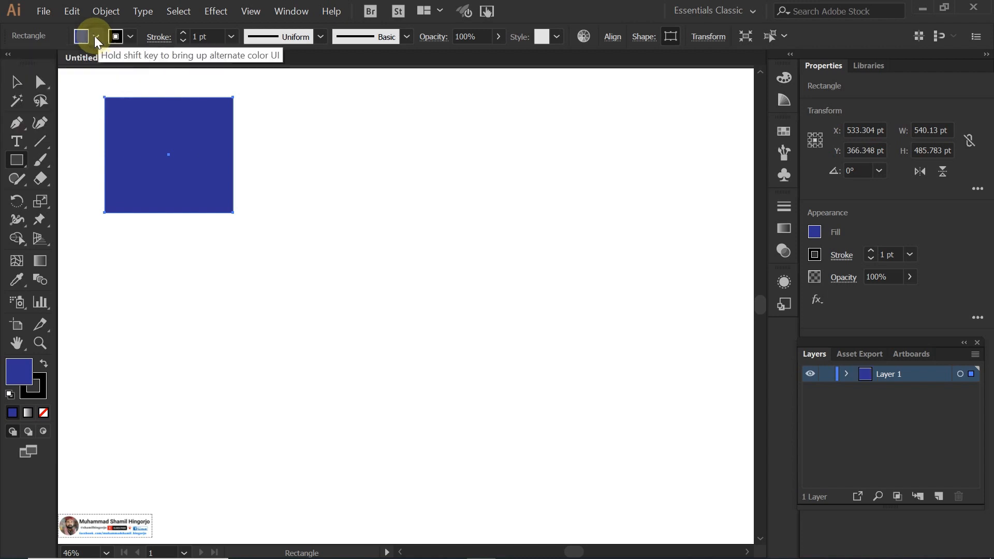
# Use the Selection tool to move the blue rectangle toward the artboard's middle and resize it to about 673 x 626 pt.
pyautogui.click(16, 82)
pyautogui.moveTo(115, 109); pyautogui.dragTo(399, 212)
pyautogui.moveTo(433, 233); pyautogui.dragTo(179, 6)
pyautogui.moveTo(288, 179); pyautogui.dragTo(314, 151)
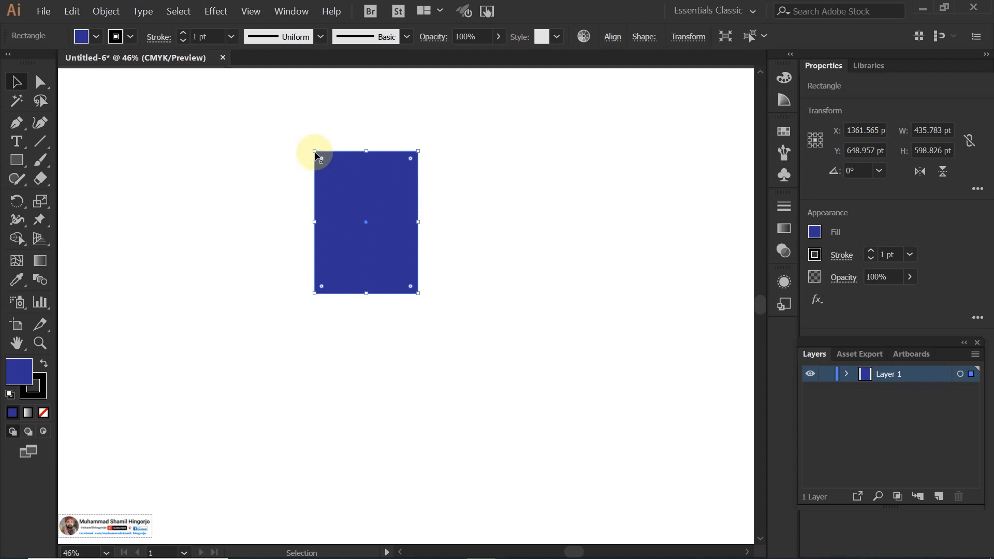
pyautogui.moveTo(315, 152); pyautogui.dragTo(240, 127)
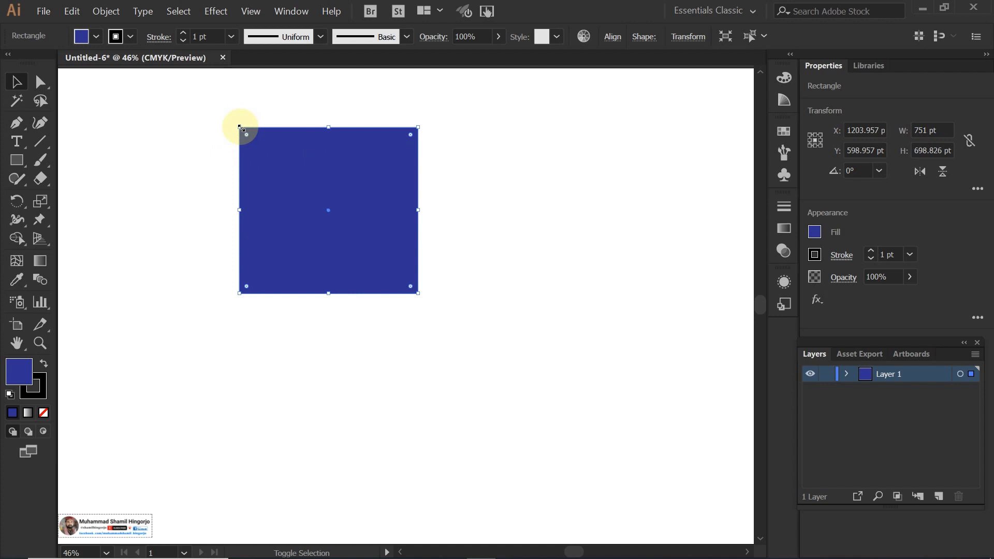
pyautogui.moveTo(241, 127); pyautogui.dragTo(259, 143)
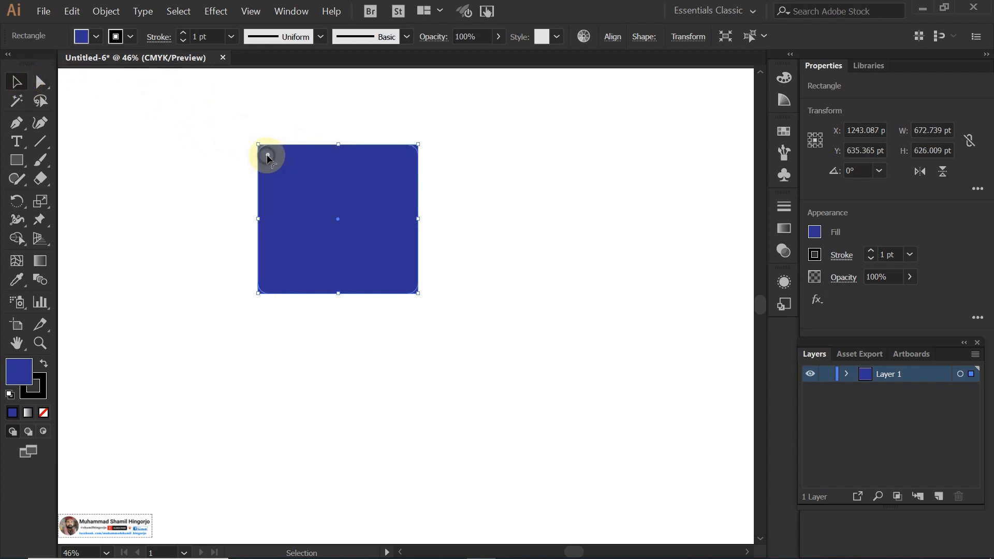
# Try rounding the rectangle's corners with its upper-left corner widget, and deselect the shape.
pyautogui.moveTo(268, 158)
pyautogui.mouseDown()
pyautogui.moveTo(282, 172)
pyautogui.moveTo(264, 154)
pyautogui.mouseUp()
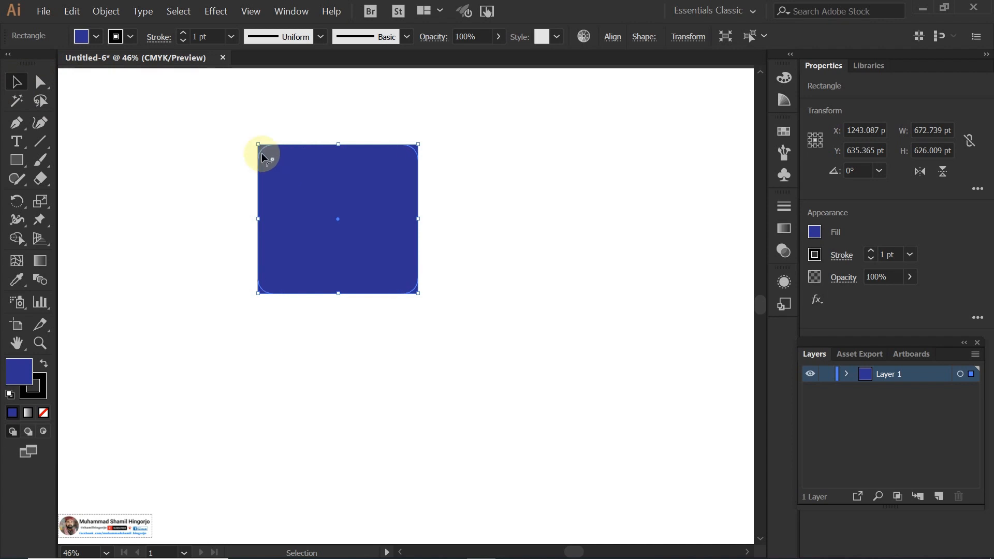
pyautogui.click(240, 132)
pyautogui.moveTo(230, 124); pyautogui.dragTo(264, 122)
pyautogui.click(234, 109)
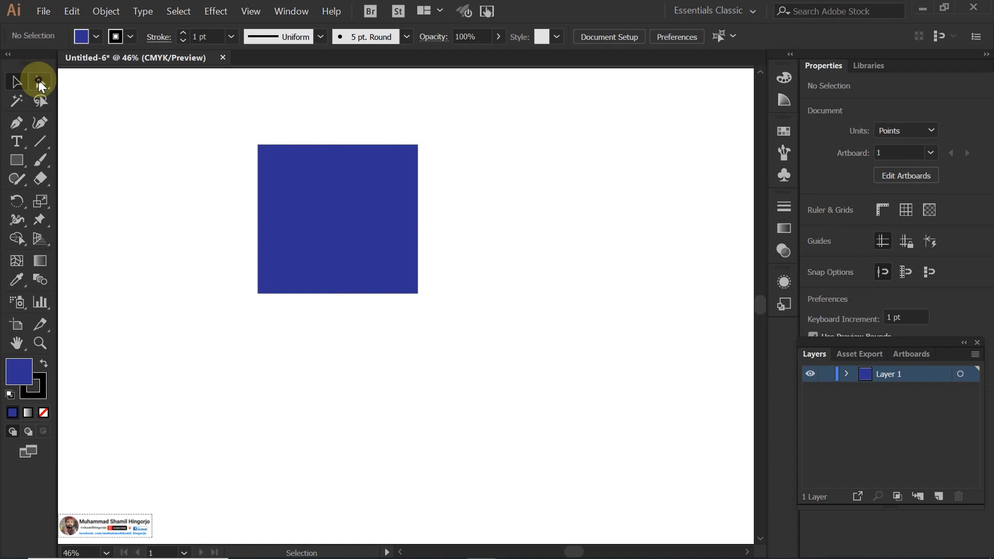
# Use the Direct Selection tool to move the whole rectangle to about X 1087 pt, Y 822 pt with square corners.
pyautogui.click(40, 81)
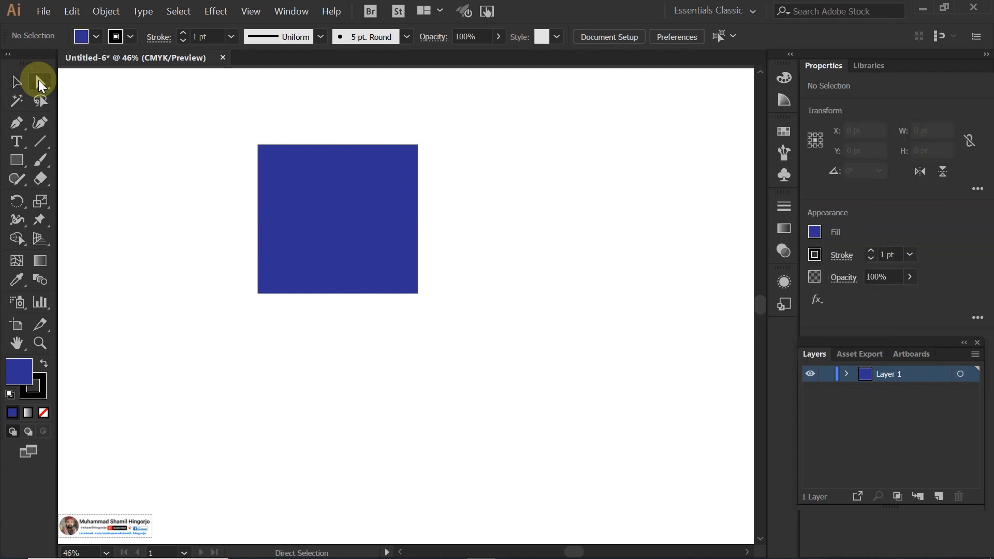
pyautogui.click(274, 162)
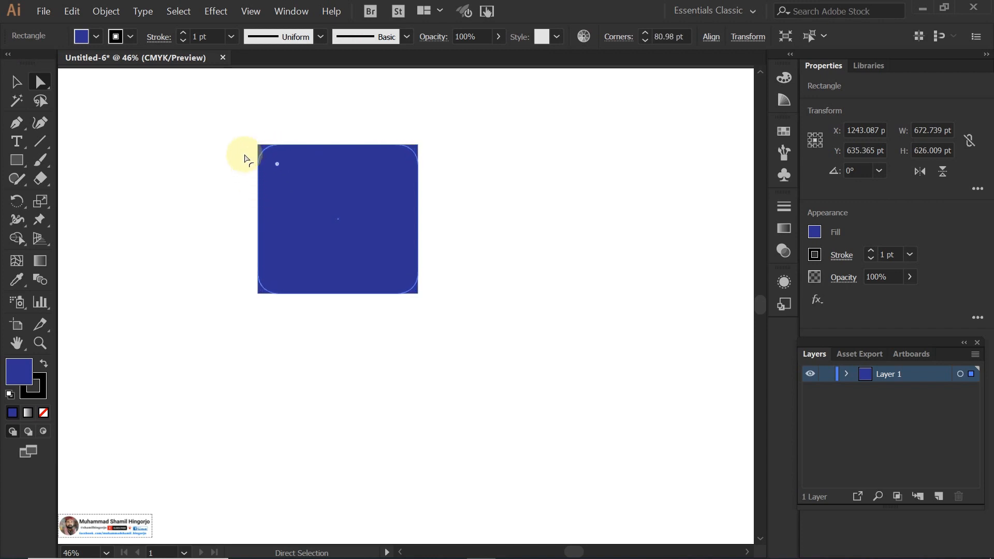
pyautogui.moveTo(300, 178); pyautogui.dragTo(263, 222)
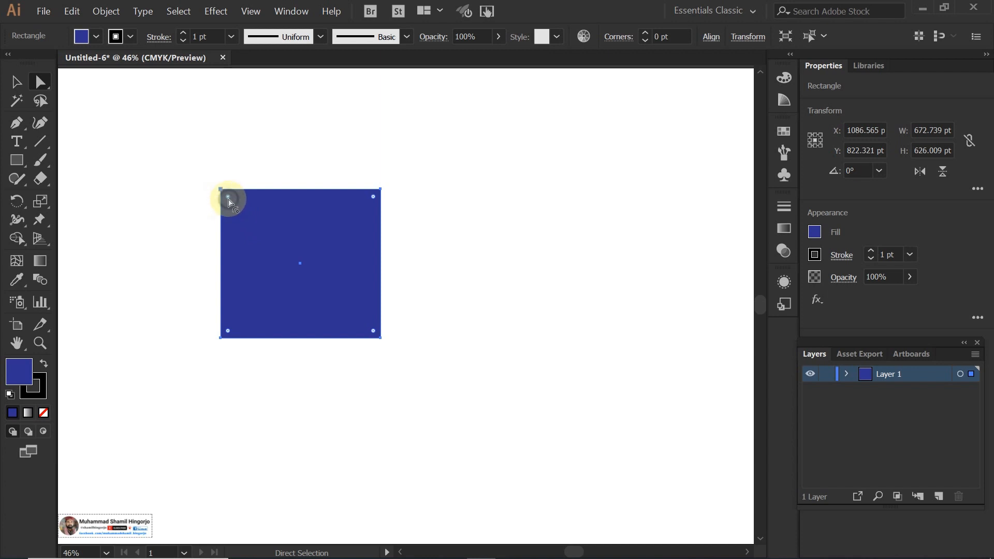
# Round only the rectangle's upper-left corner to about 328 pt, and move the shape to about X 924 pt, Y 601 pt.
pyautogui.moveTo(229, 199); pyautogui.dragTo(269, 299)
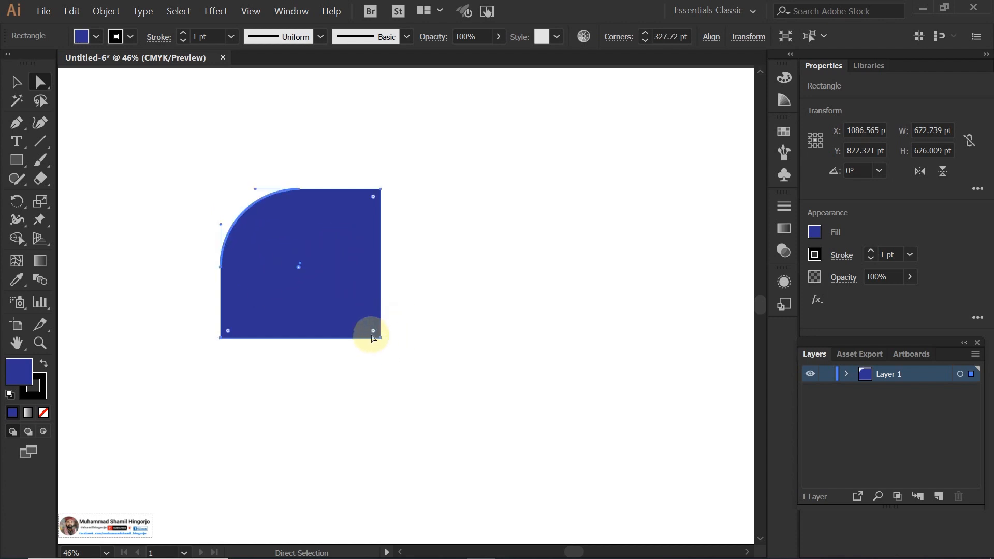
pyautogui.moveTo(374, 332); pyautogui.dragTo(376, 357)
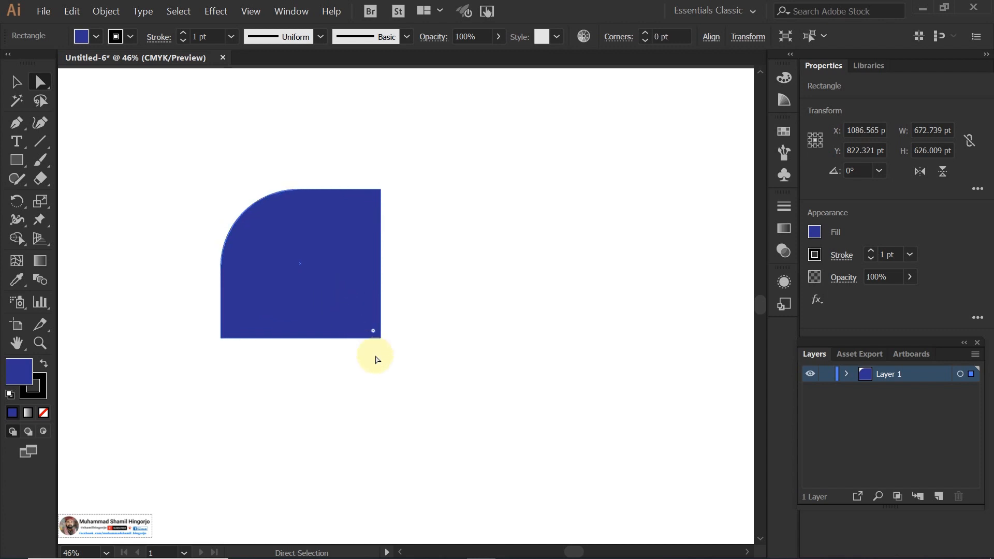
pyautogui.moveTo(404, 311); pyautogui.dragTo(344, 391)
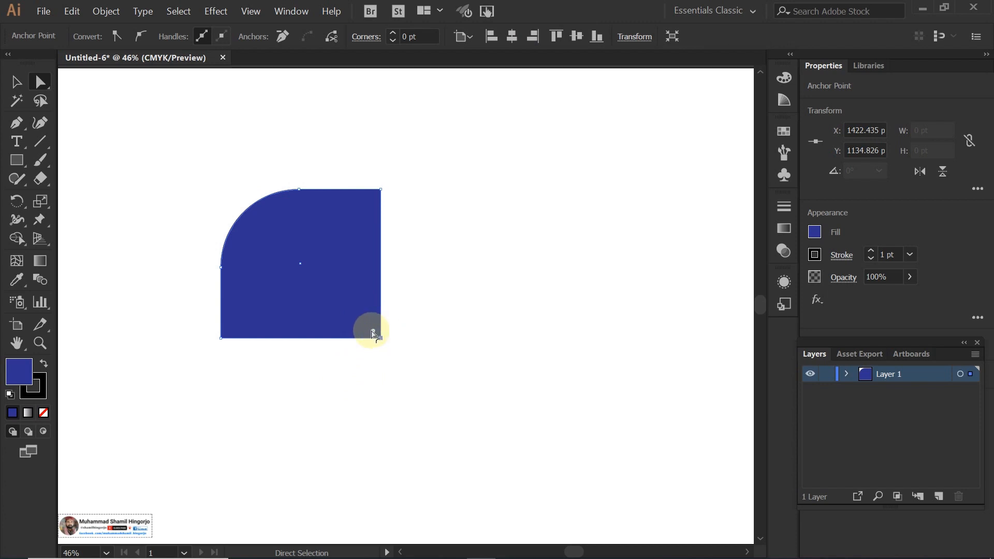
pyautogui.moveTo(333, 279); pyautogui.dragTo(294, 227)
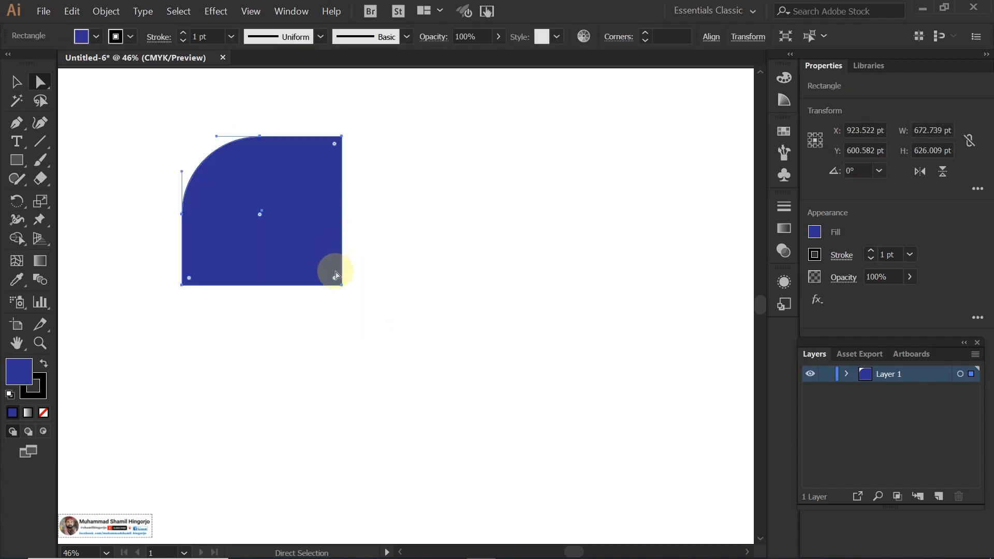
# Round the shape's lower-right corner to about 573 pt, and select the whole shape.
pyautogui.click(363, 250)
pyautogui.moveTo(366, 249); pyautogui.dragTo(205, 148)
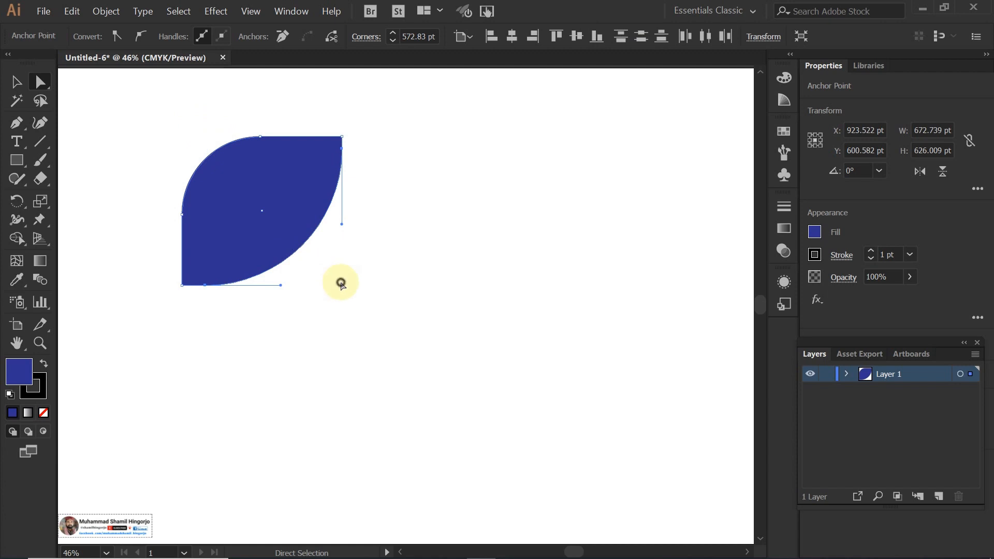
pyautogui.click(340, 283)
pyautogui.click(316, 166)
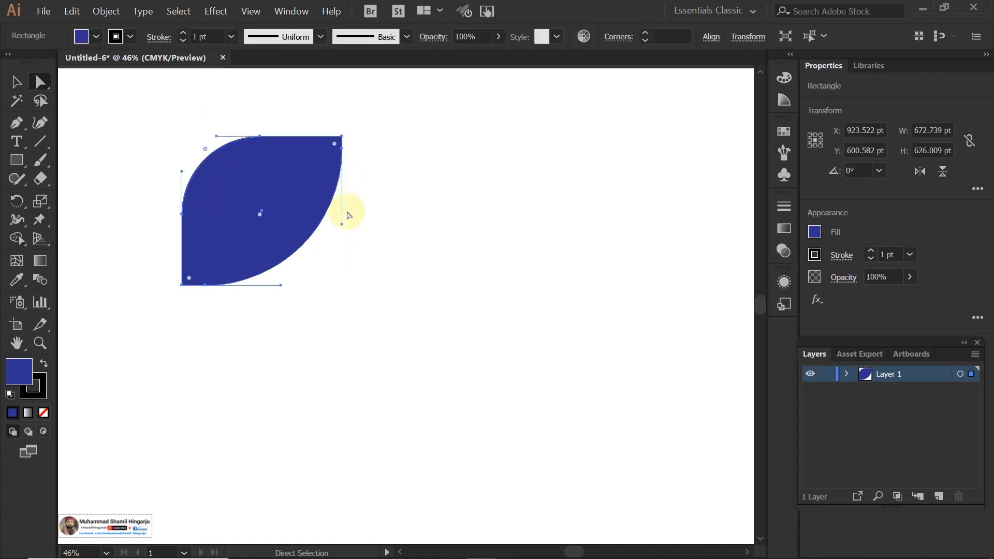
# Undo both corner roundings and the last move of the rectangle.
pyautogui.hotkey('ctrl', 'z')
pyautogui.hotkey('ctrl', 'z')
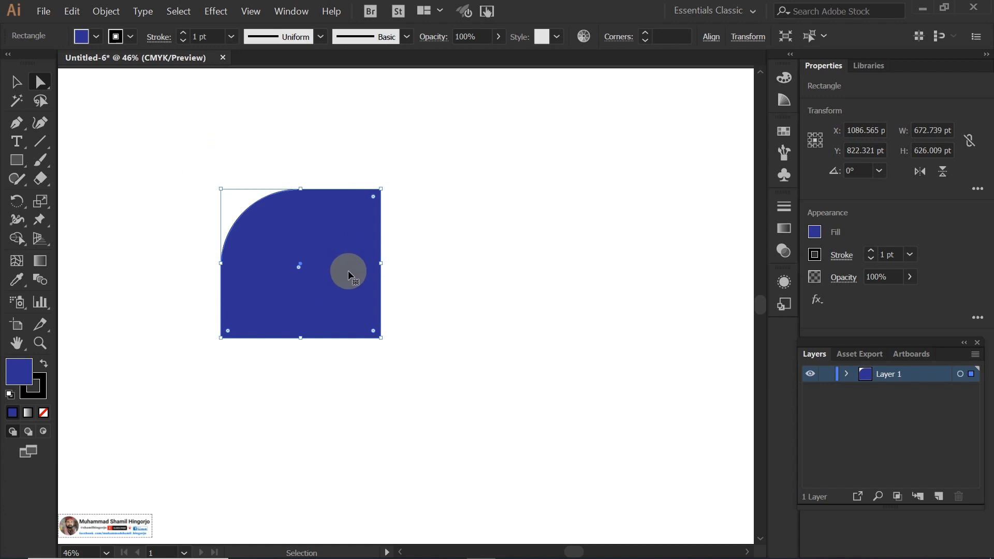
pyautogui.hotkey('ctrl', 'z')
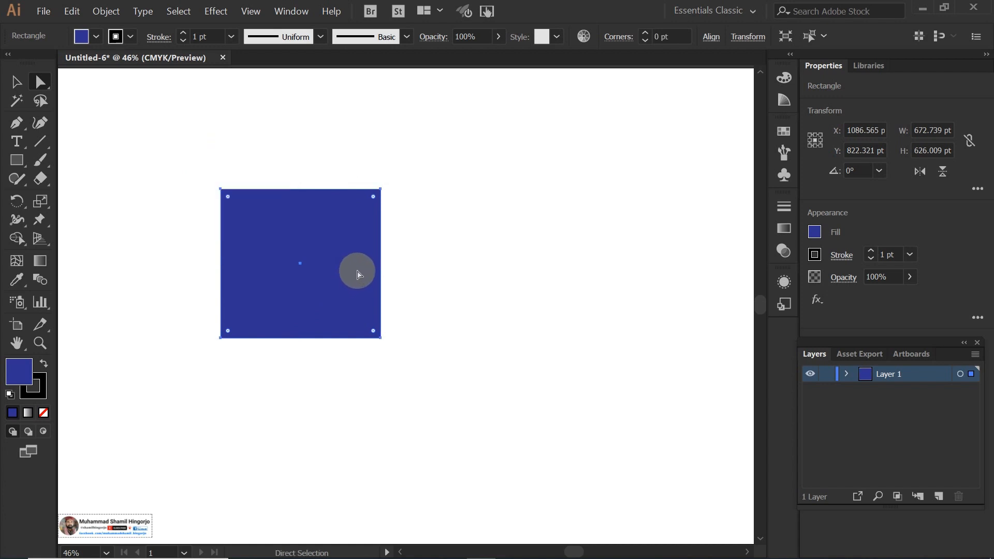
# Round only the rectangle's upper-right corner to about 133 pt with the Direct Selection tool.
pyautogui.click(419, 229)
pyautogui.click(338, 226)
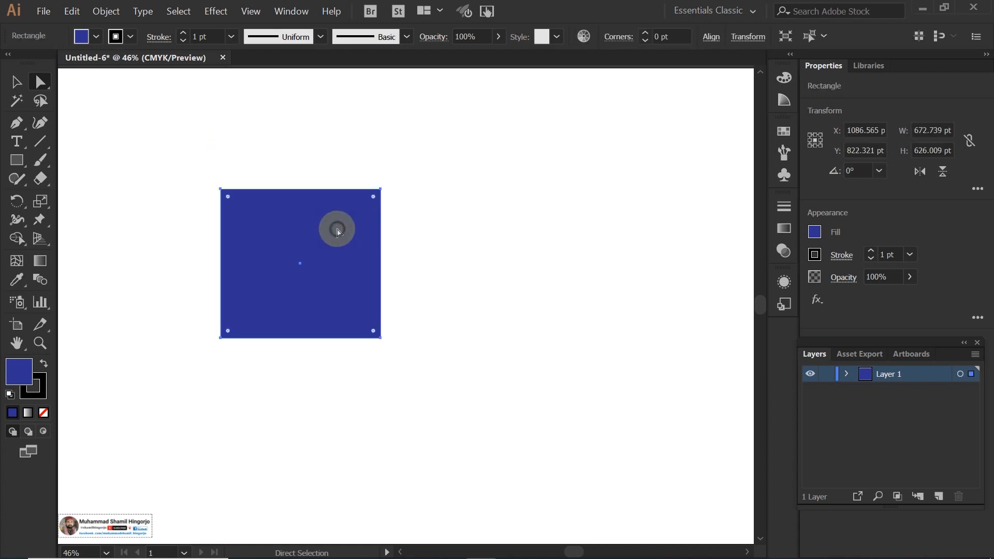
pyautogui.moveTo(373, 199)
pyautogui.mouseDown()
pyautogui.moveTo(351, 224)
pyautogui.moveTo(366, 201)
pyautogui.mouseUp()
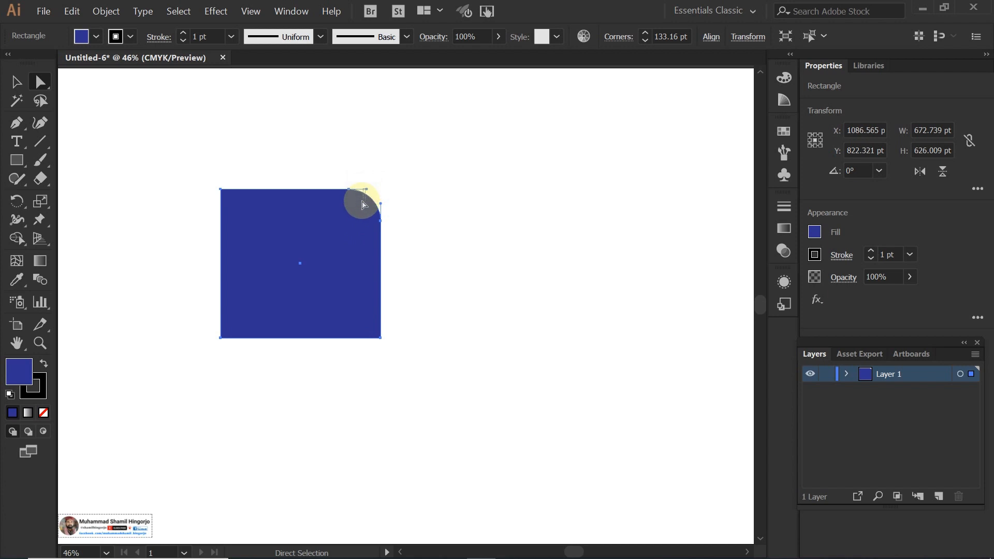
pyautogui.click(366, 190)
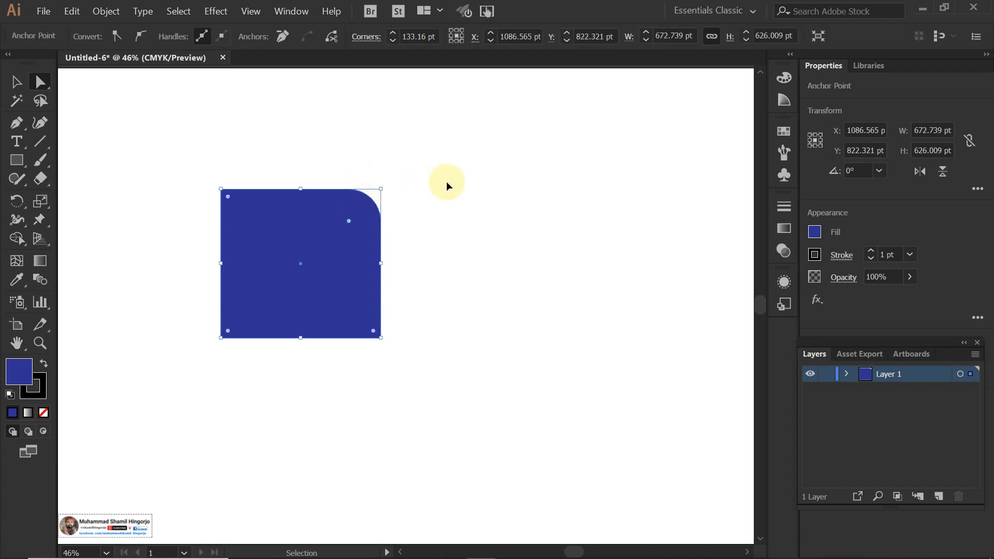
# Move the shape to about X 1160 pt, Y 558 pt, and bend its rounded corner inward using the upper anchor's direction handle.
pyautogui.hotkey('ctrl', '=')
pyautogui.hotkey('ctrl', '=')
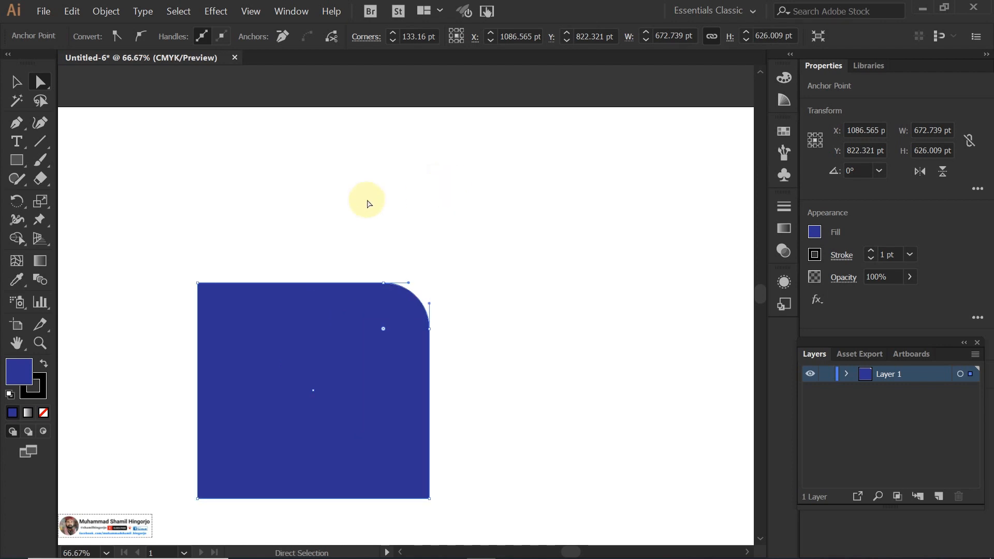
pyautogui.scroll(-2, 368, 205)
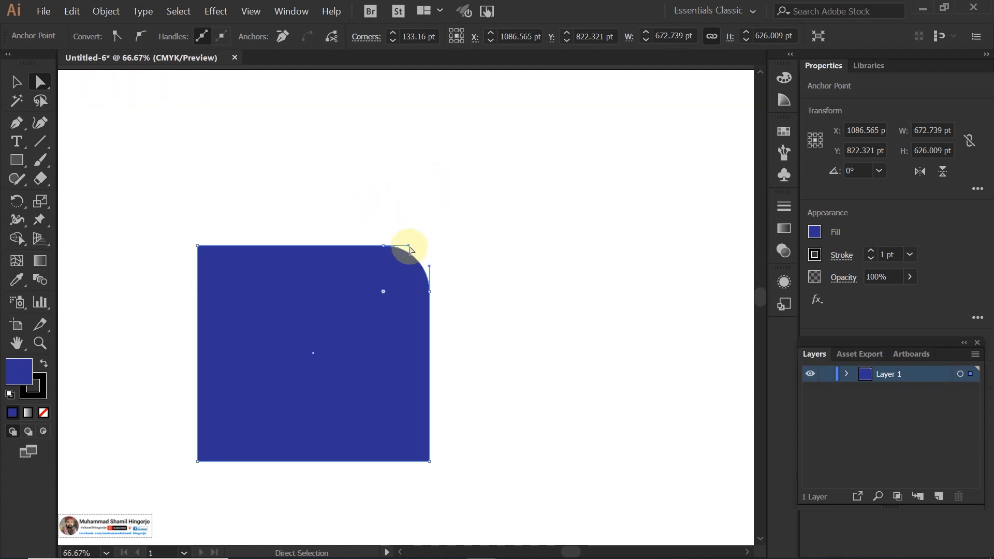
pyautogui.moveTo(409, 250); pyautogui.dragTo(419, 156)
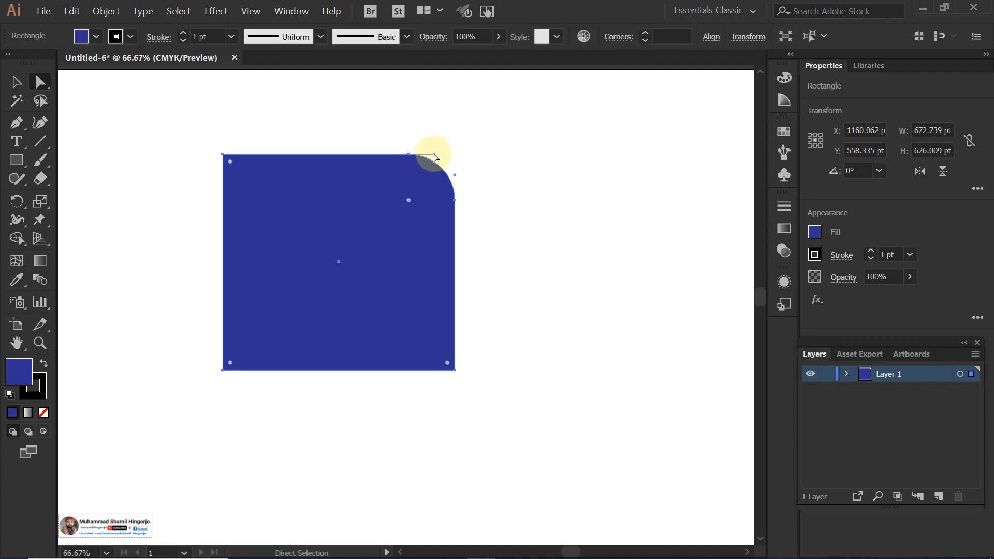
pyautogui.moveTo(434, 158); pyautogui.dragTo(427, 165)
pyautogui.moveTo(376, 224); pyautogui.dragTo(395, 216)
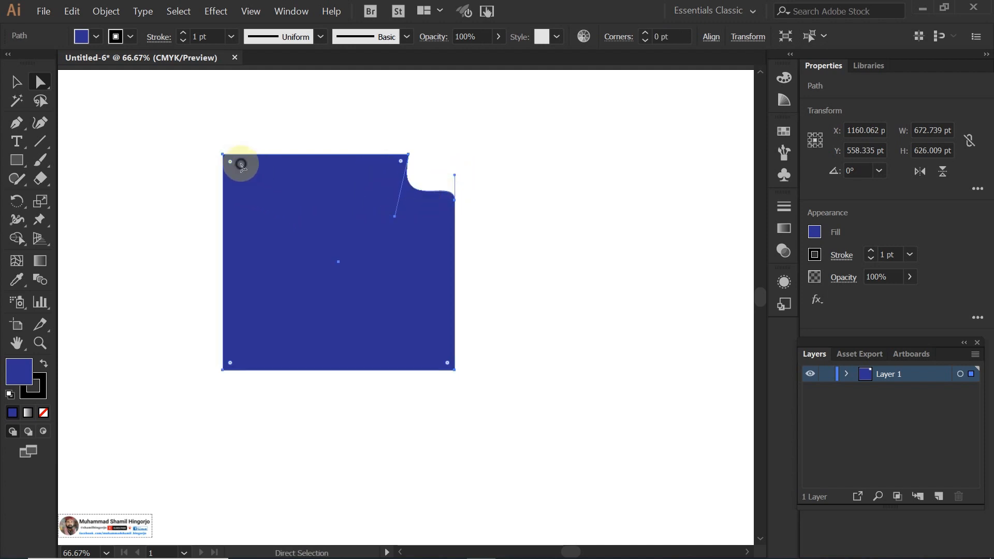
# Delete the blue shape and undo the deletion.
pyautogui.press('Delete')
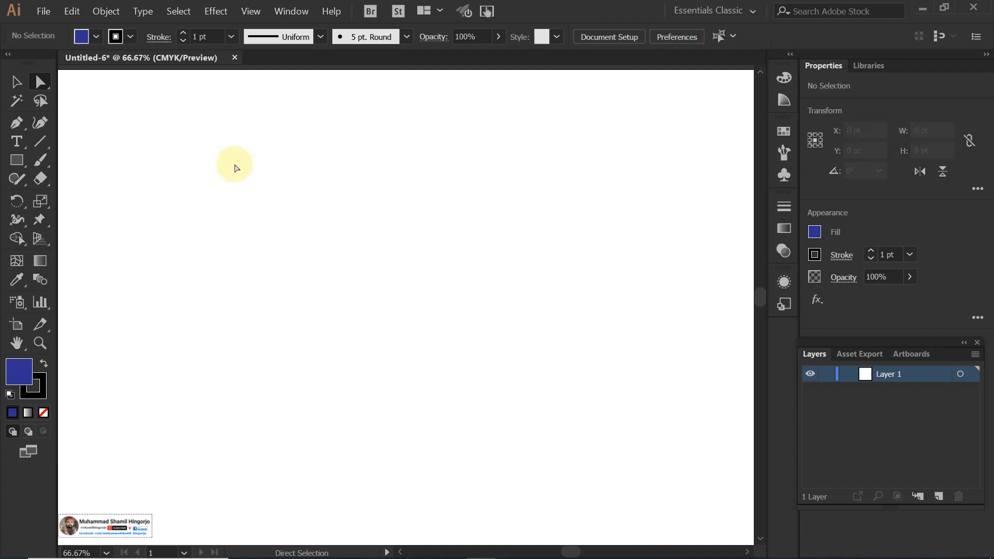
pyautogui.hotkey('ctrl', 'z')
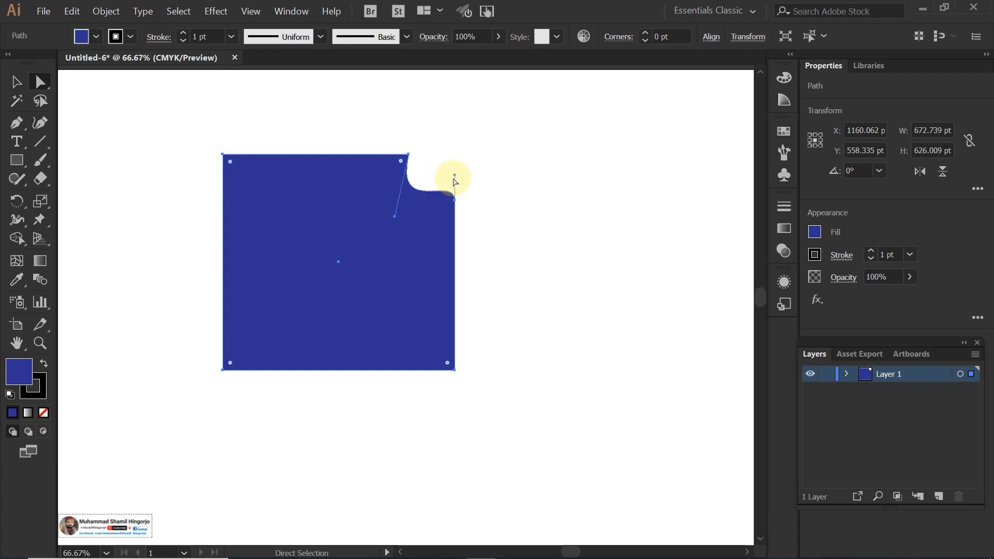
# Round only the blue shape's lower-left corner to about 185 pt and bend its curve inward with the upper anchor's direction handle.
pyautogui.click(147, 354)
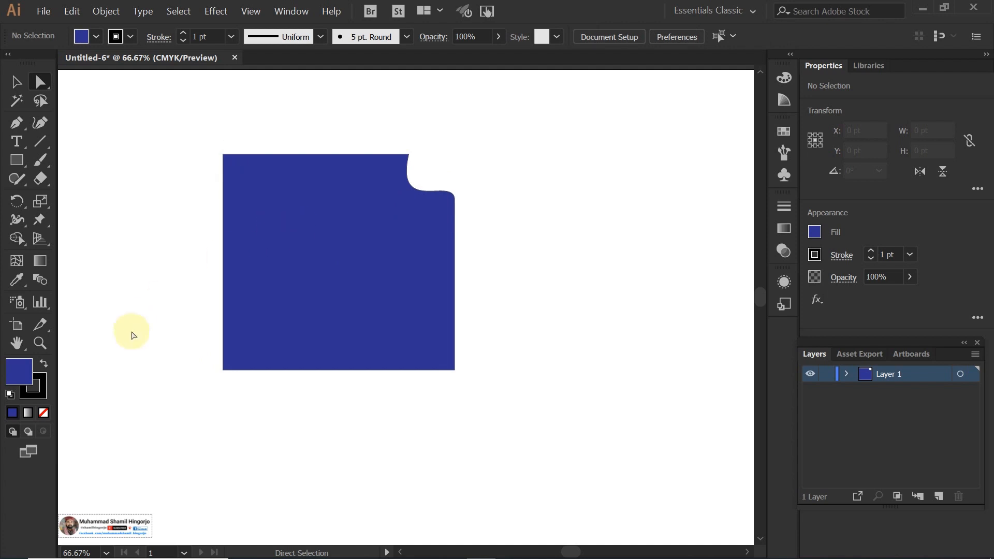
pyautogui.moveTo(173, 348); pyautogui.dragTo(288, 309)
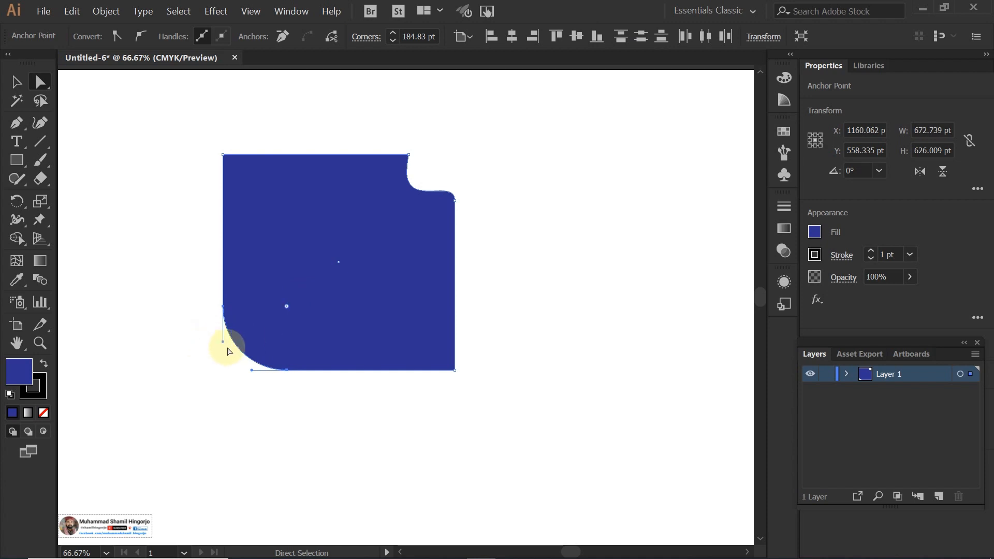
pyautogui.moveTo(223, 345); pyautogui.dragTo(237, 311)
pyautogui.moveTo(274, 281); pyautogui.dragTo(290, 280)
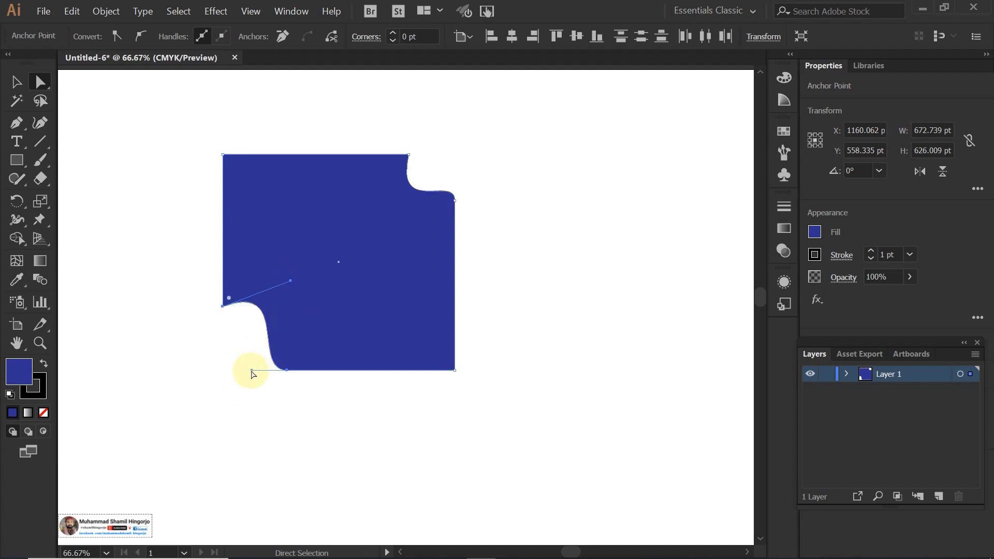
# Move the blue shape to about X 1126 pt, Y 665 pt, and bend the lower-left curve further inward with the lower anchor's handle.
pyautogui.moveTo(300, 318); pyautogui.dragTo(288, 354)
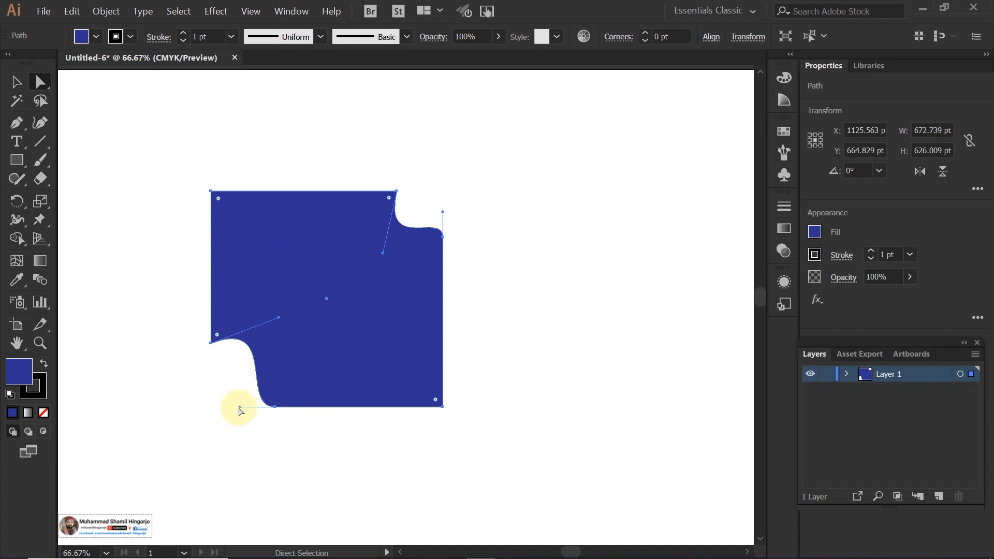
pyautogui.moveTo(239, 409); pyautogui.dragTo(242, 398)
pyautogui.moveTo(274, 348); pyautogui.dragTo(285, 354)
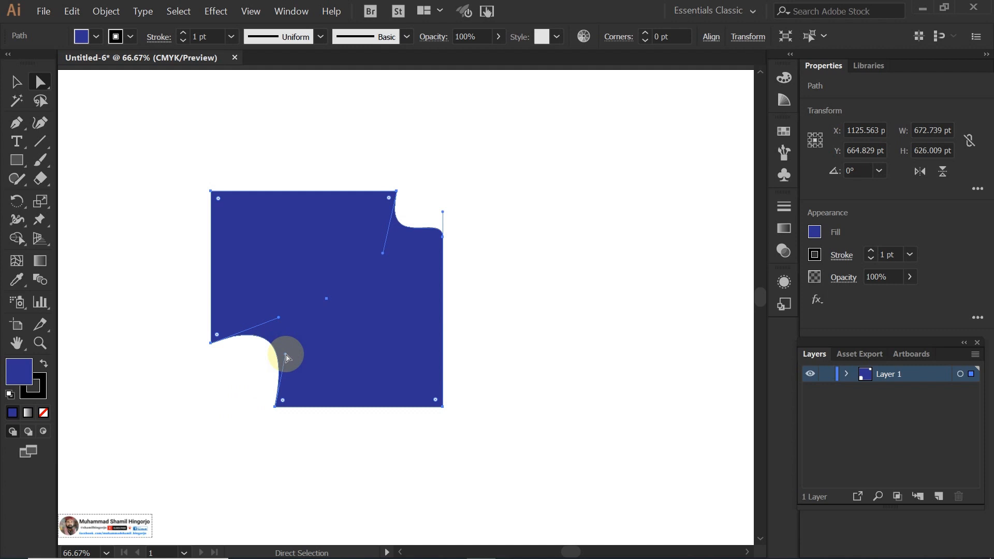
pyautogui.click(183, 253)
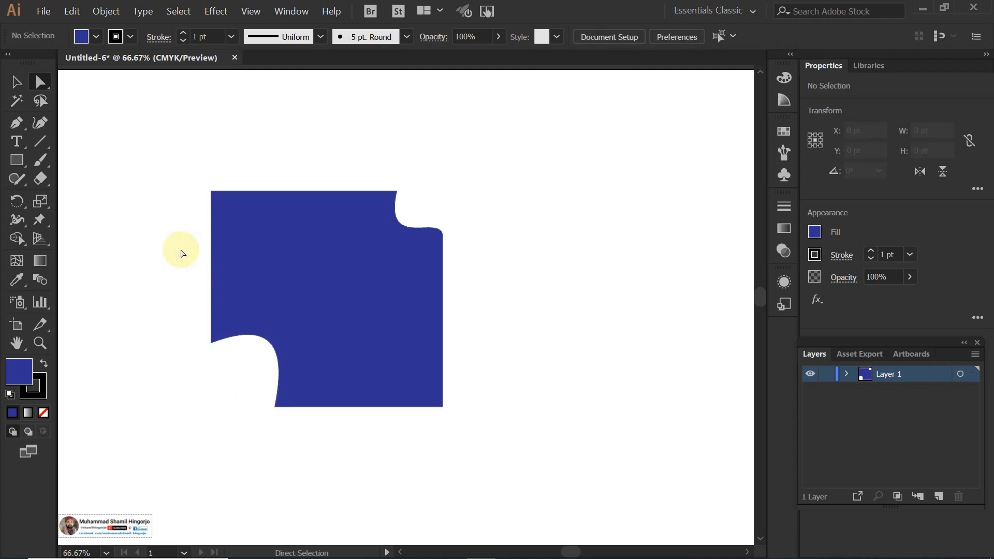
# Round all remaining sharp corners of the blue shape together to about 101 pt.
pyautogui.click(225, 239)
pyautogui.moveTo(218, 201); pyautogui.dragTo(233, 238)
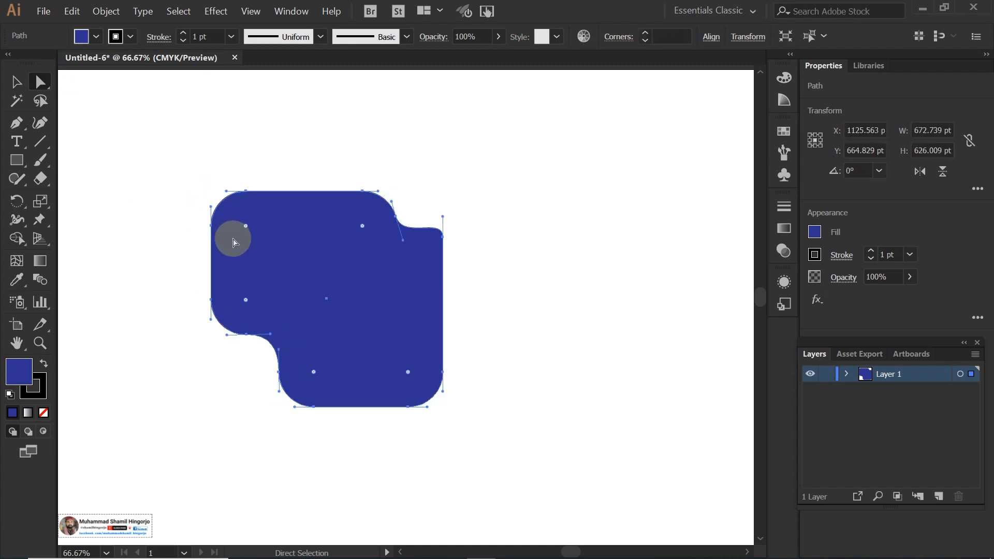
pyautogui.click(202, 153)
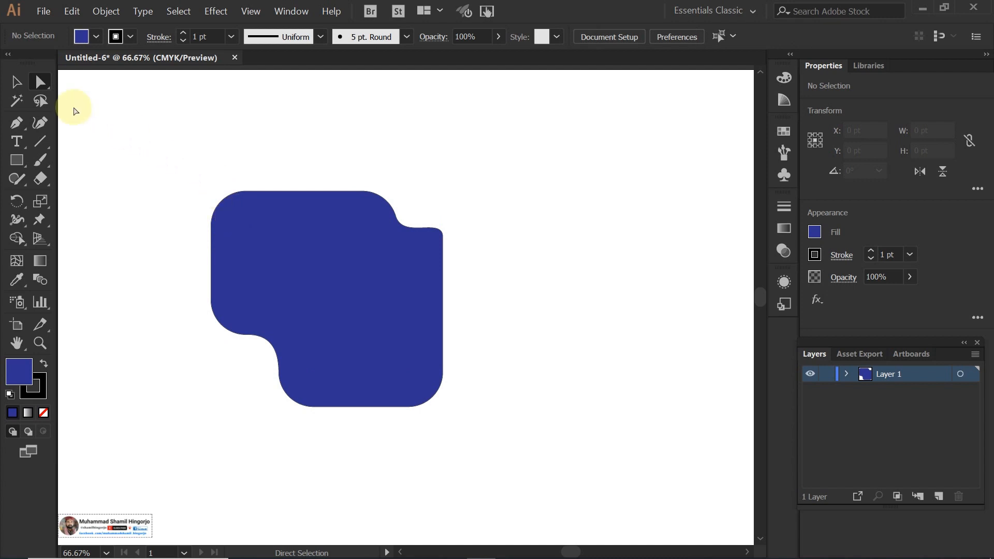
# Delete the blue shape's upper anchor points, followed by the rest of the shape.
pyautogui.moveTo(216, 167); pyautogui.dragTo(747, 277)
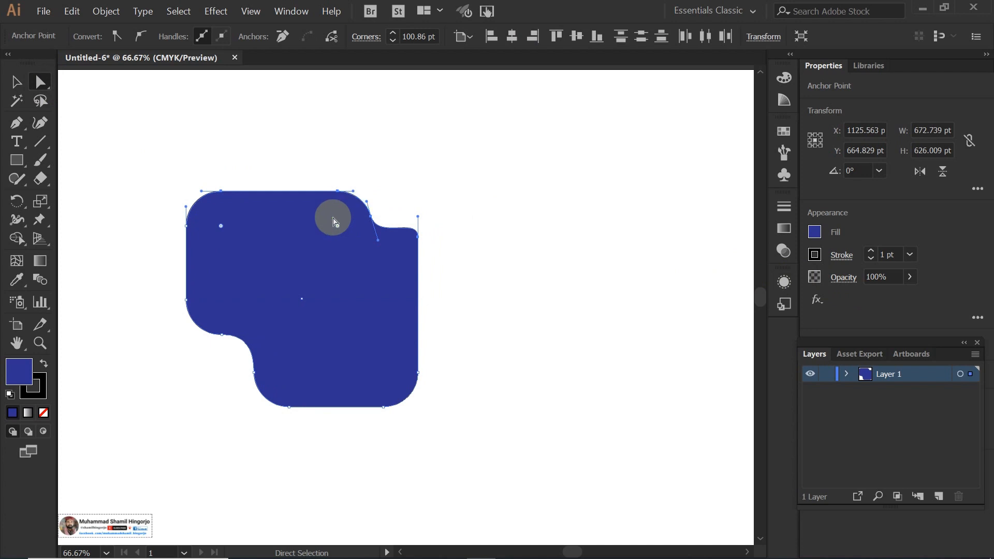
pyautogui.press('Delete')
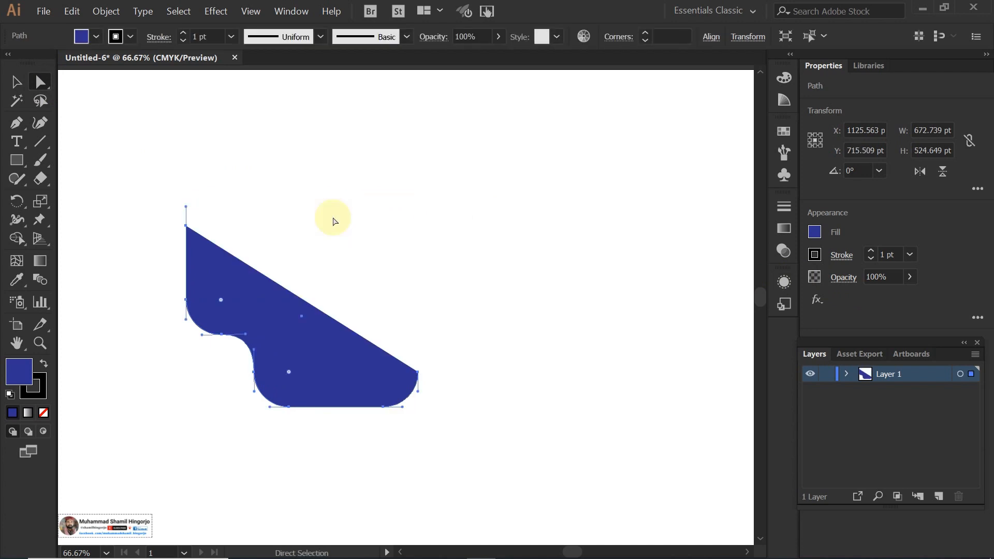
pyautogui.moveTo(155, 202); pyautogui.dragTo(443, 457)
pyautogui.press('Delete')
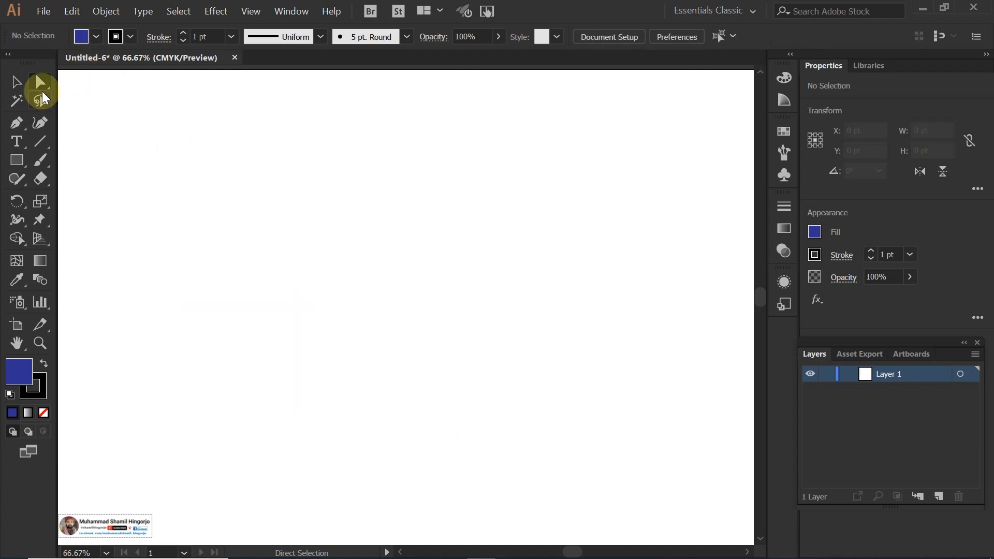
# Draw a rectangle about 490 pt wide and 482 pt high and fill it with yellow.
pyautogui.click(17, 160)
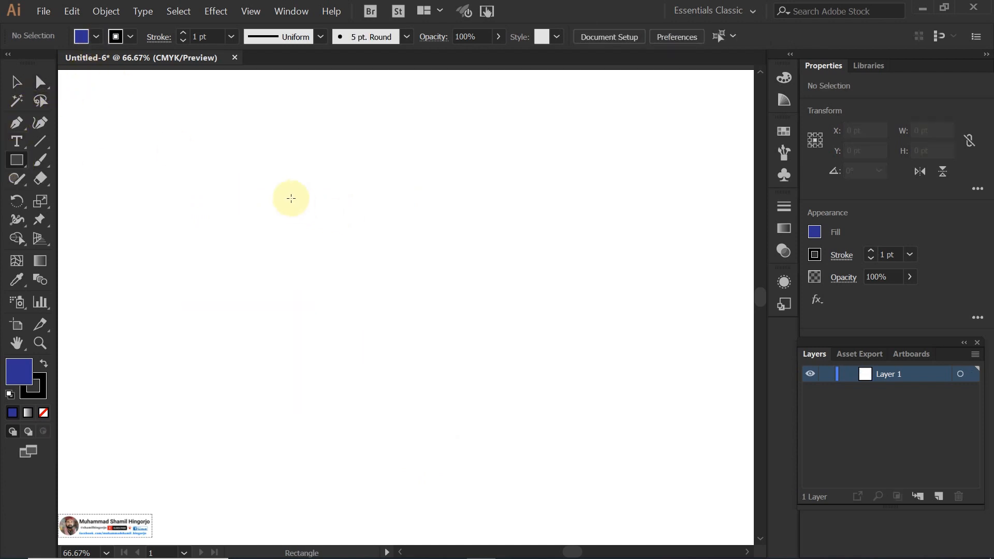
pyautogui.moveTo(297, 205); pyautogui.dragTo(444, 349)
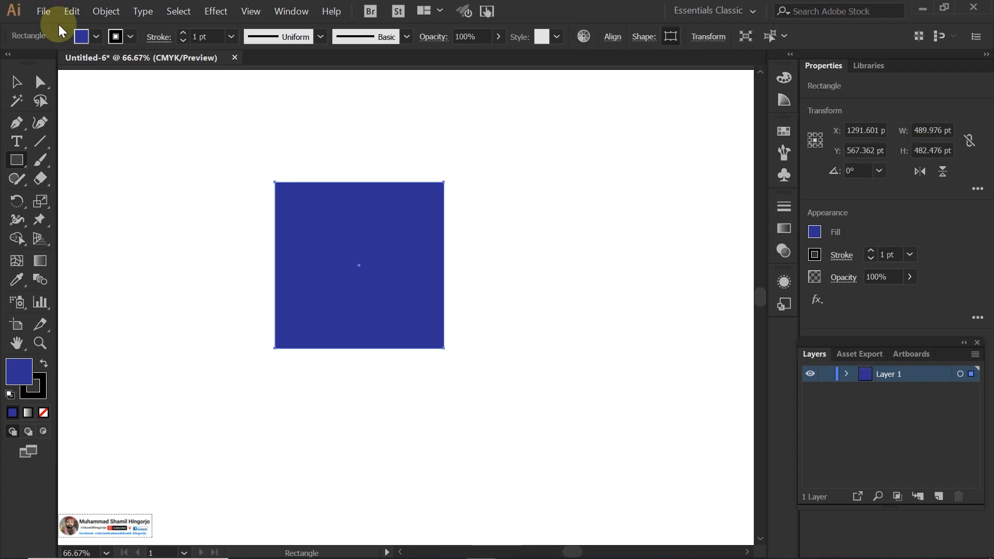
pyautogui.click(95, 37)
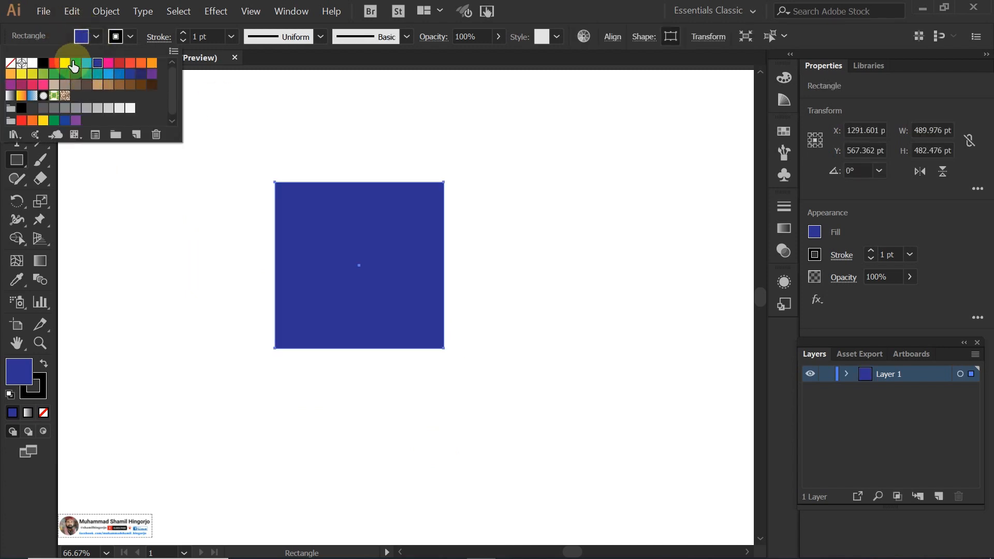
pyautogui.click(66, 64)
pyautogui.click(93, 124)
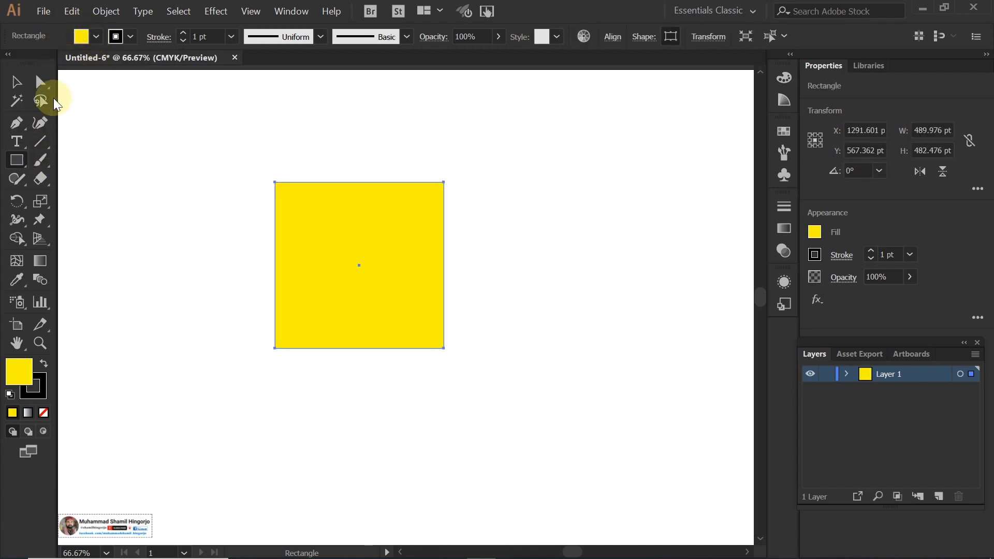
# Reshape the yellow rectangle into a tall trapezoid with the Direct Selection tool, moving its upper corners inward and lower corners downward and outward.
pyautogui.click(41, 80)
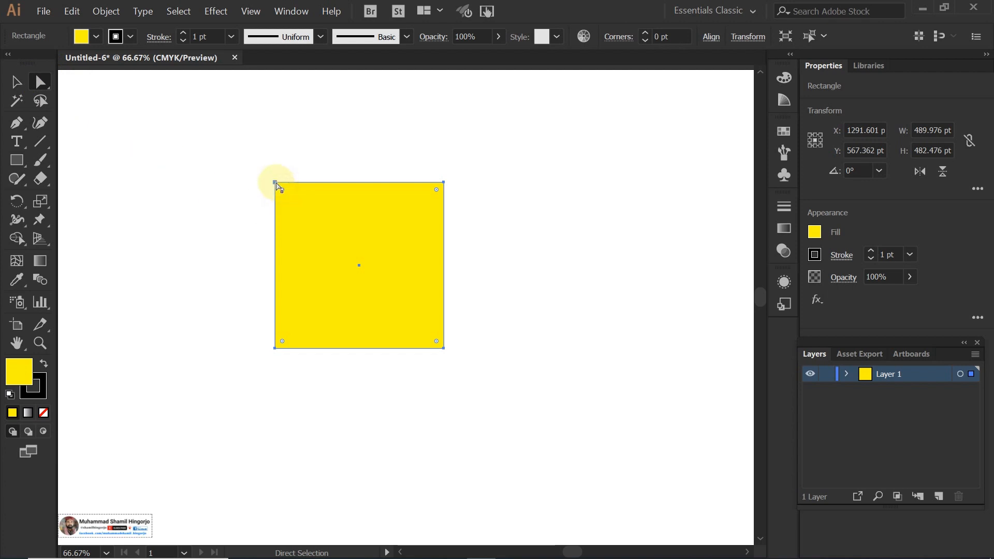
pyautogui.moveTo(276, 183); pyautogui.dragTo(321, 188)
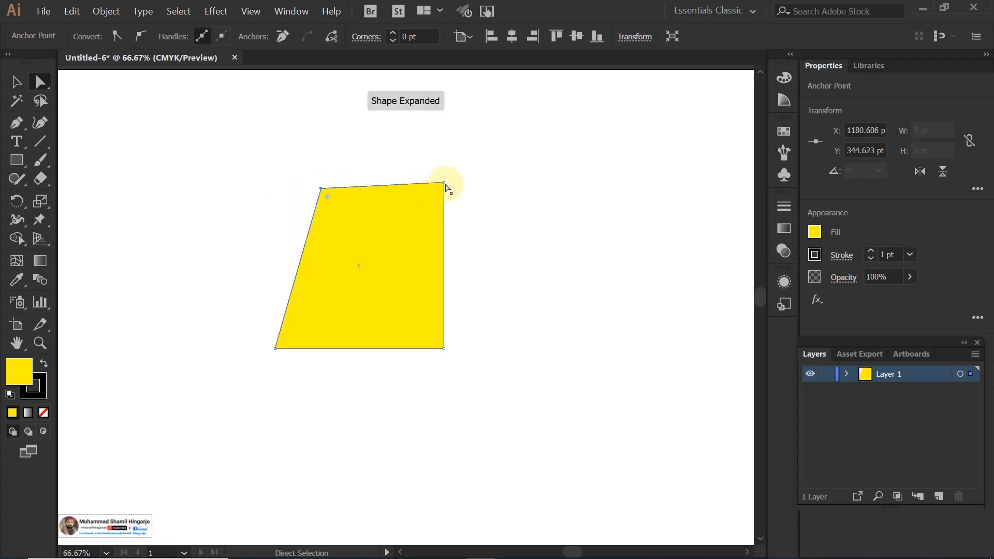
pyautogui.moveTo(444, 183); pyautogui.dragTo(413, 185)
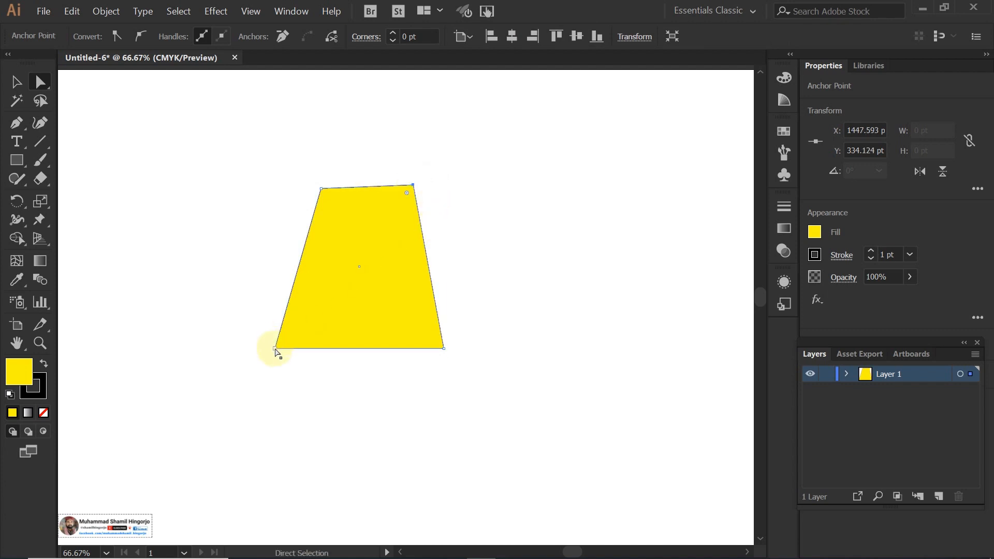
pyautogui.moveTo(275, 348); pyautogui.dragTo(228, 493)
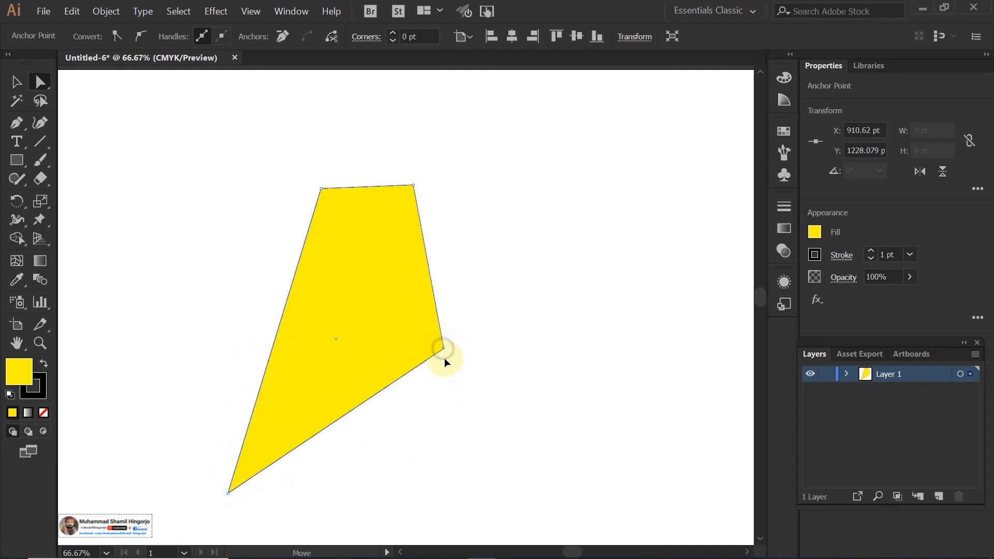
pyautogui.moveTo(444, 355); pyautogui.dragTo(462, 484)
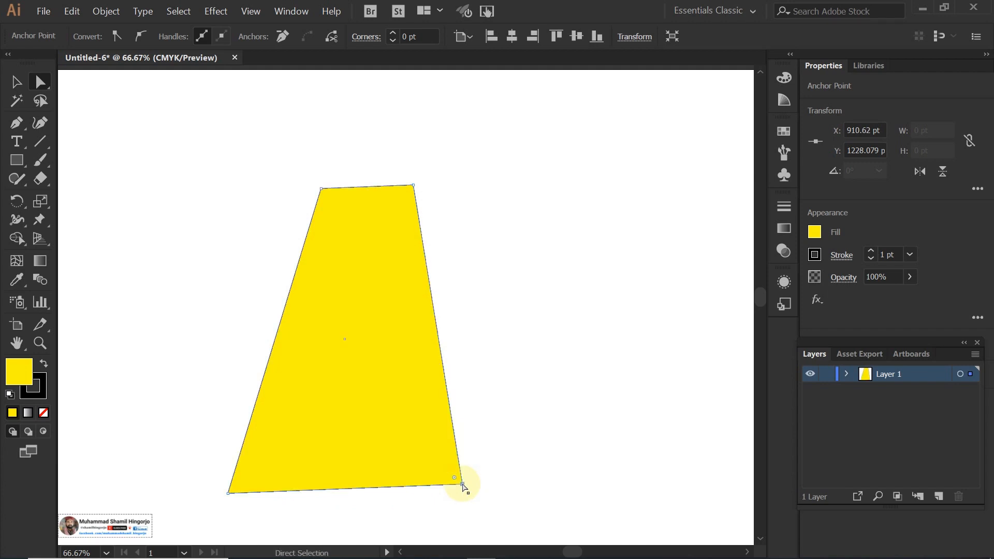
pyautogui.click(471, 368)
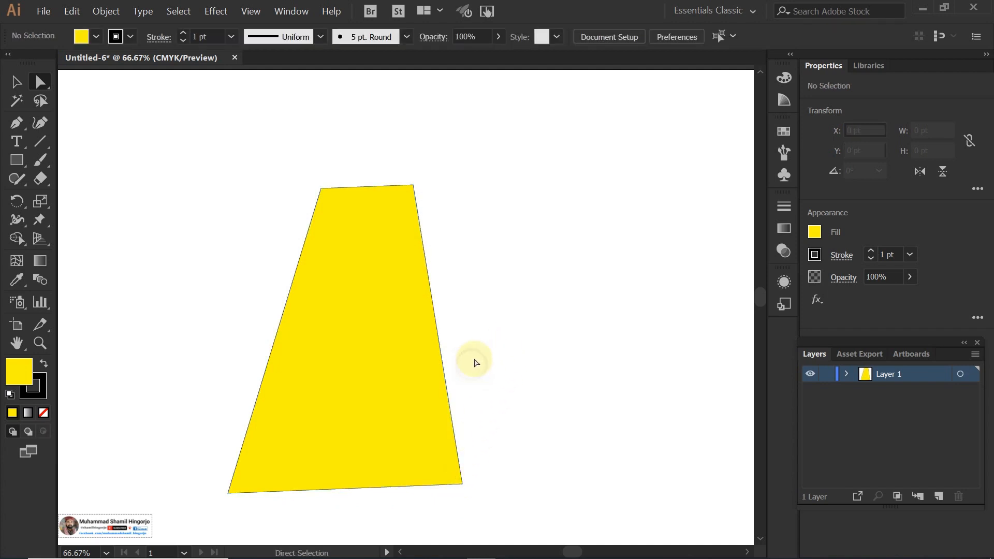
# Narrow the yellow shape's top edge by moving its upper corners to about X 1290, Y 489 pt and X 1386, Y 481 pt.
pyautogui.click(353, 191)
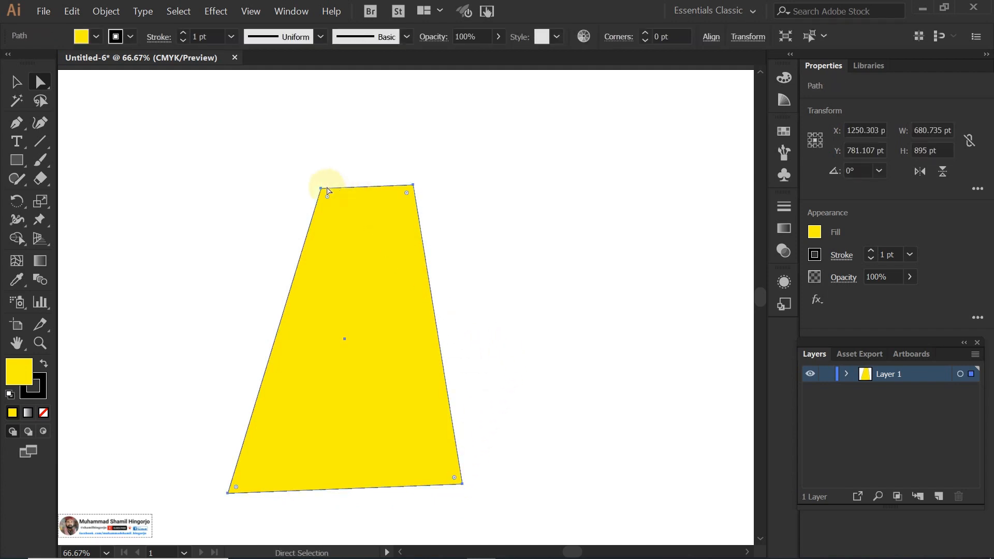
pyautogui.moveTo(321, 189); pyautogui.dragTo(359, 238)
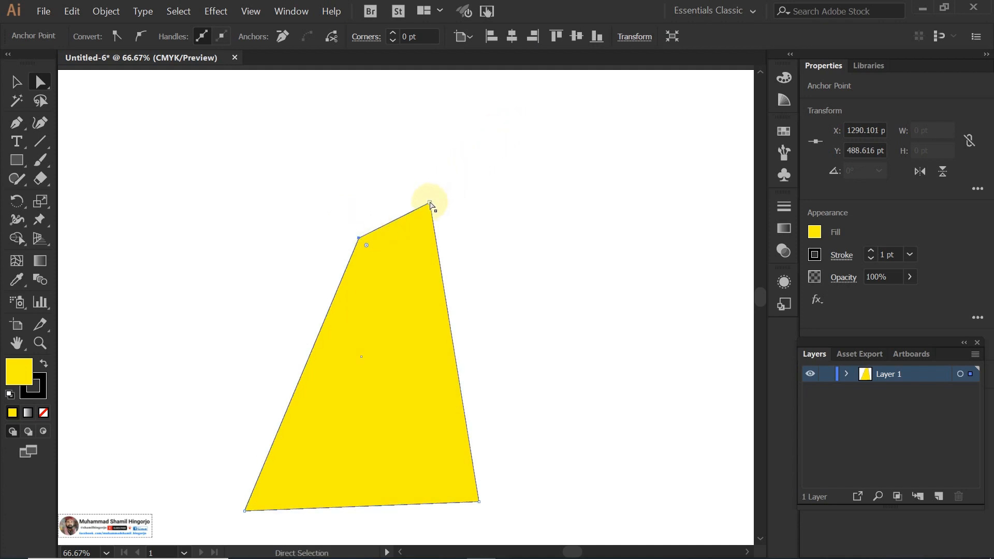
pyautogui.moveTo(430, 205); pyautogui.dragTo(392, 234)
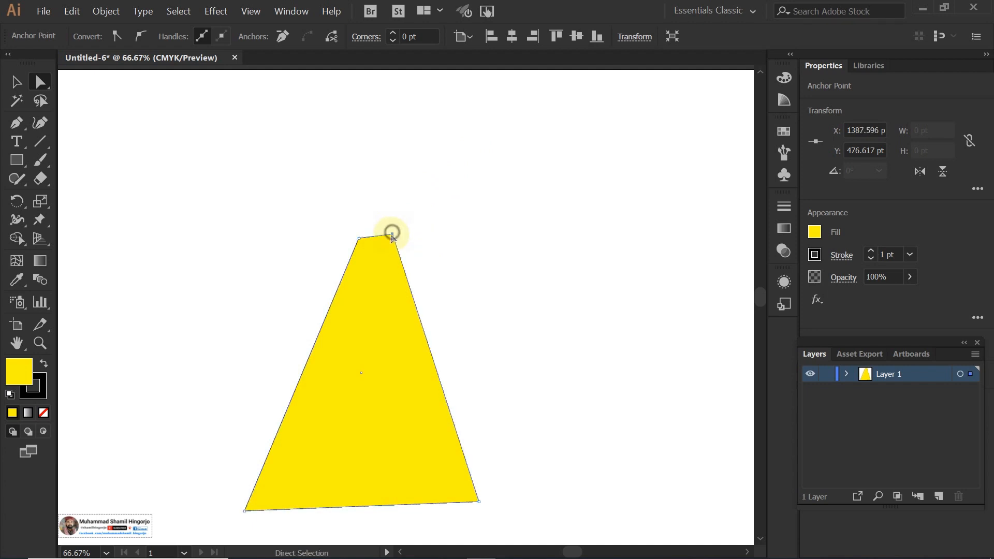
pyautogui.click(393, 237)
pyautogui.moveTo(393, 236); pyautogui.dragTo(392, 236)
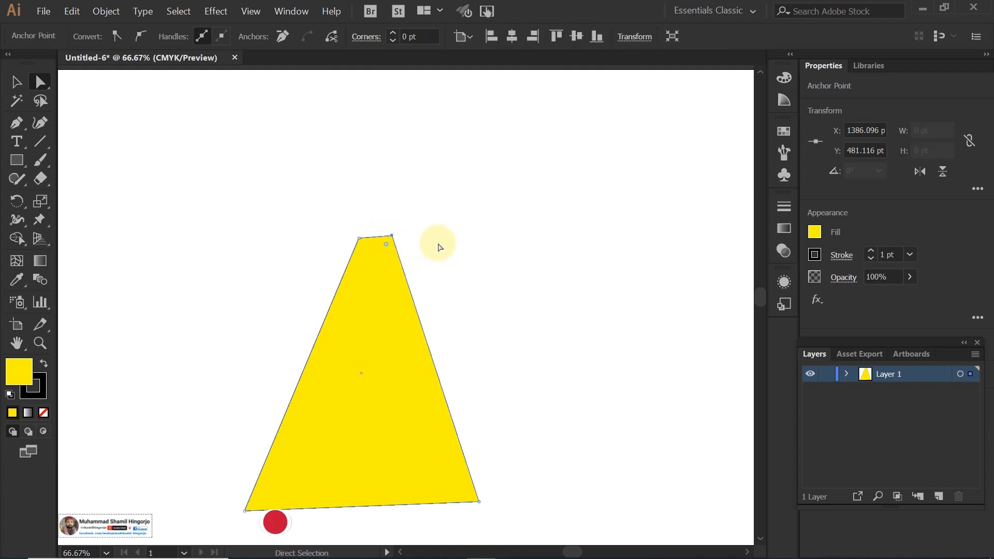
pyautogui.click(437, 242)
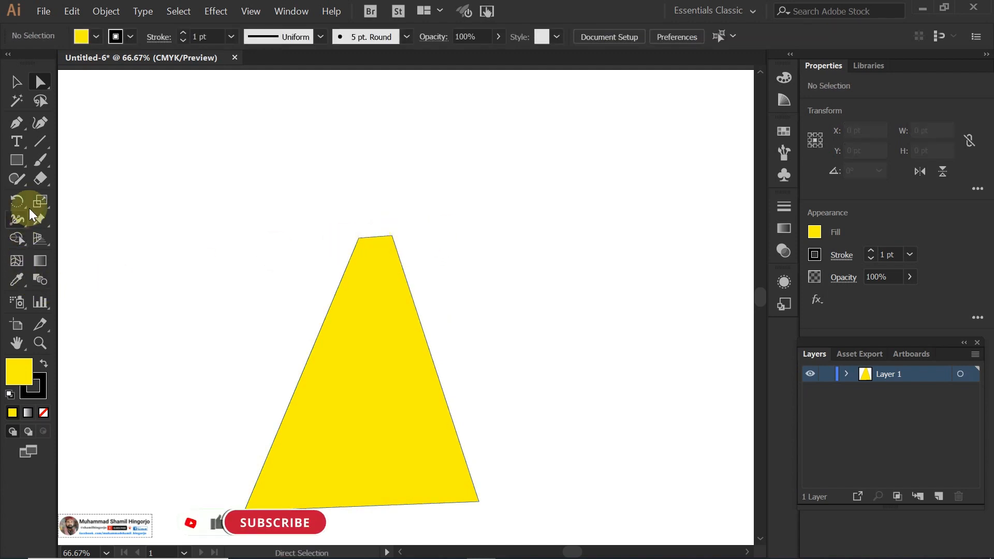
# Draw a black vertical strip about 52 pt by 772 pt and centre it on the yellow shape at about X 1331 pt, Y 877 pt.
pyautogui.click(21, 161)
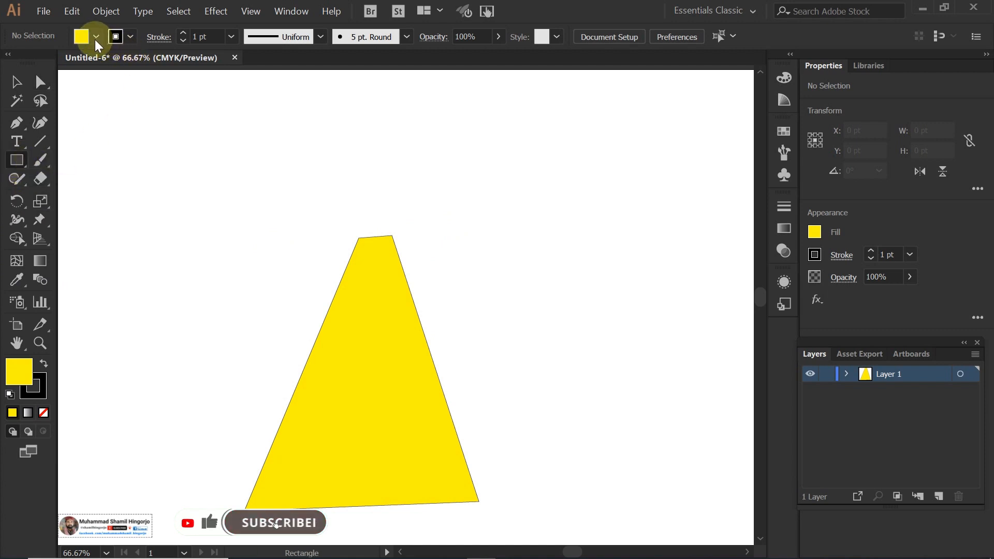
pyautogui.click(95, 36)
pyautogui.click(43, 63)
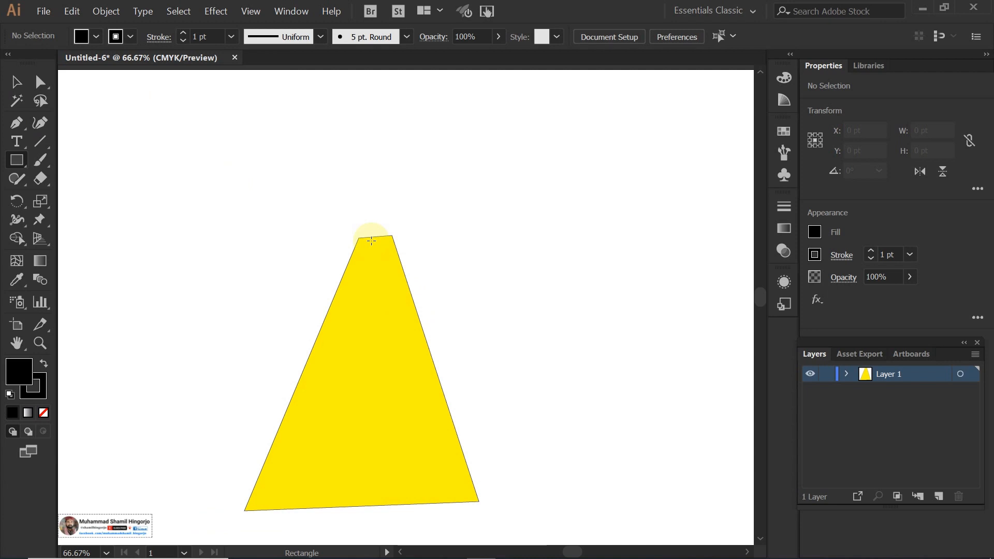
pyautogui.moveTo(372, 241); pyautogui.dragTo(354, 507)
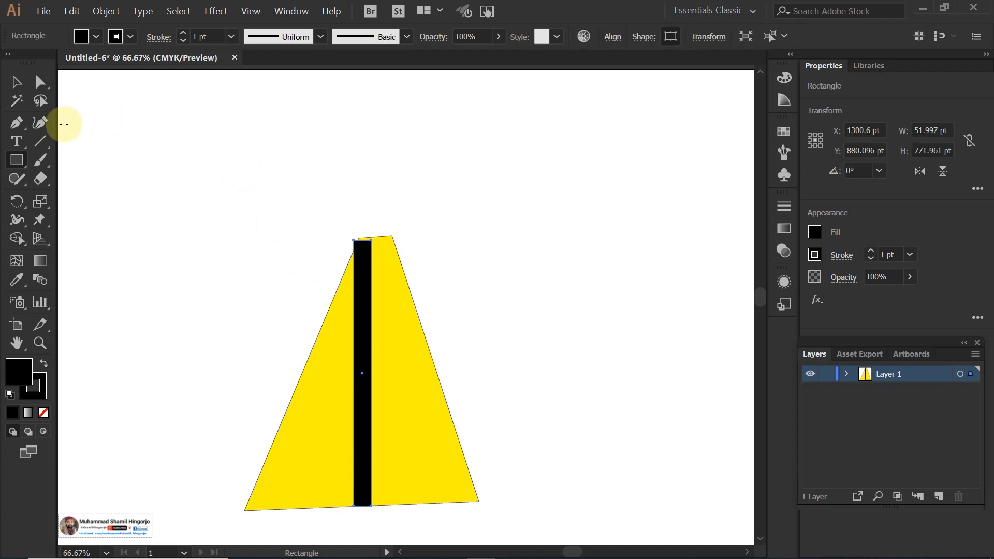
pyautogui.click(16, 81)
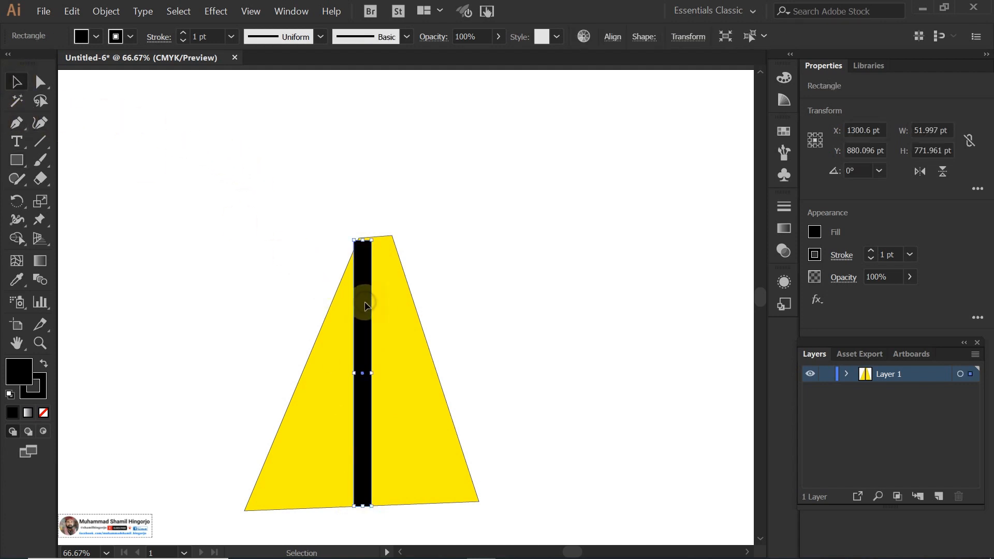
pyautogui.moveTo(365, 305); pyautogui.dragTo(376, 303)
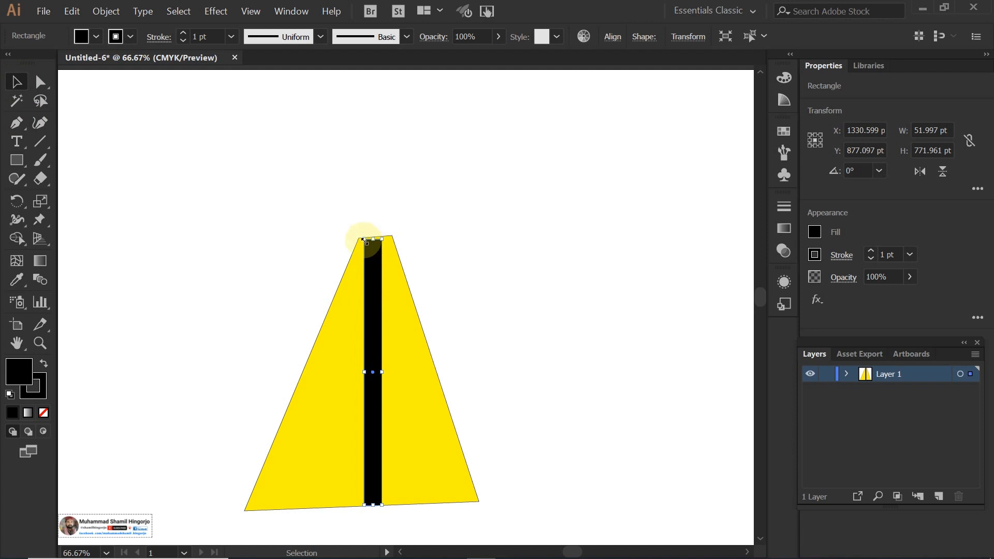
pyautogui.click(318, 216)
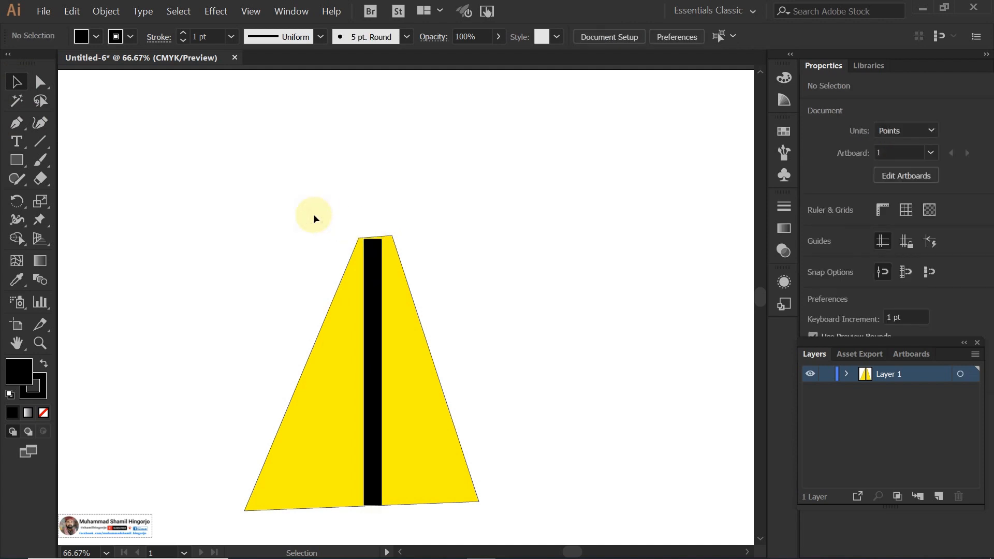
# Taper the black strip with the Direct Selection tool, moving its upper-left corner to about X 1317 pt, Y 489 pt and its right side inward.
pyautogui.click(378, 403)
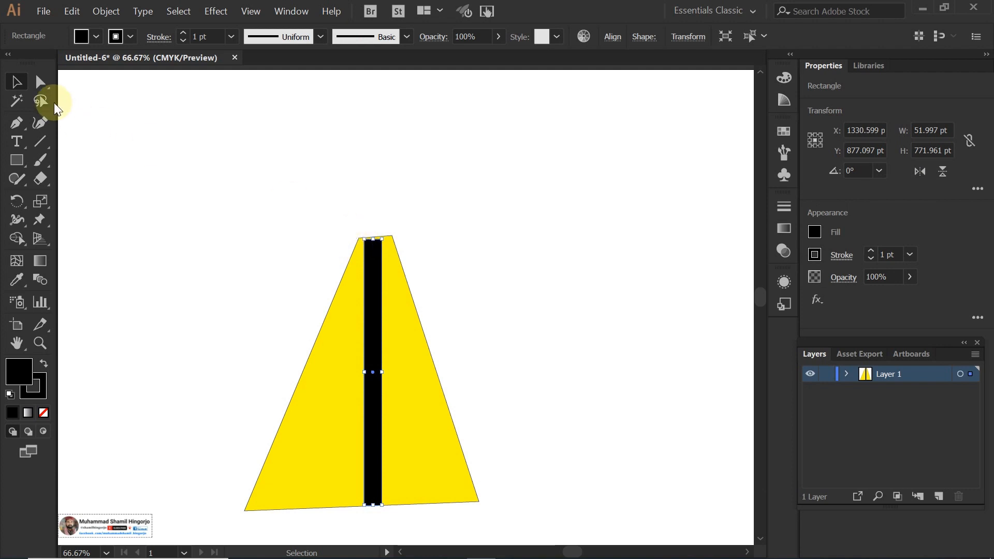
pyautogui.click(41, 82)
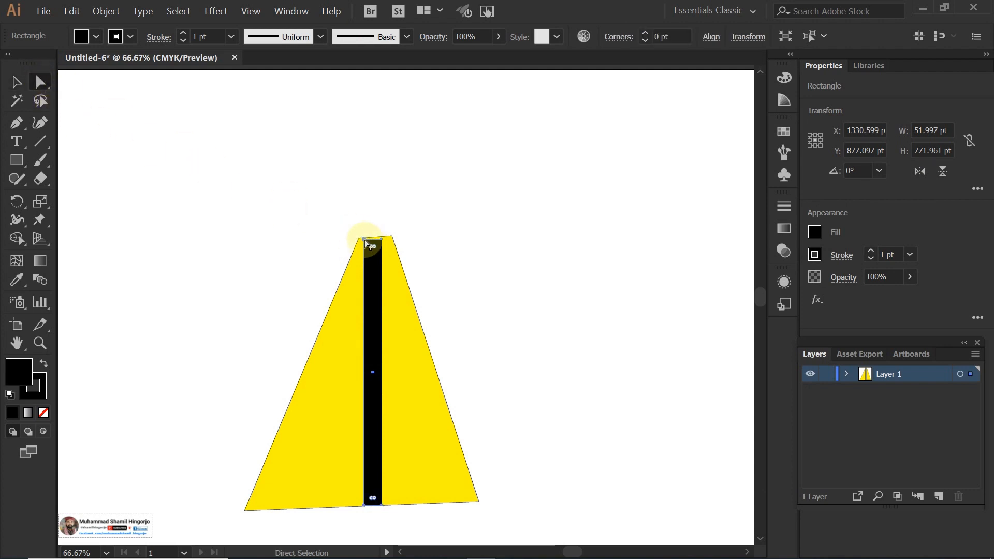
pyautogui.click(365, 242)
pyautogui.moveTo(365, 241); pyautogui.dragTo(371, 239)
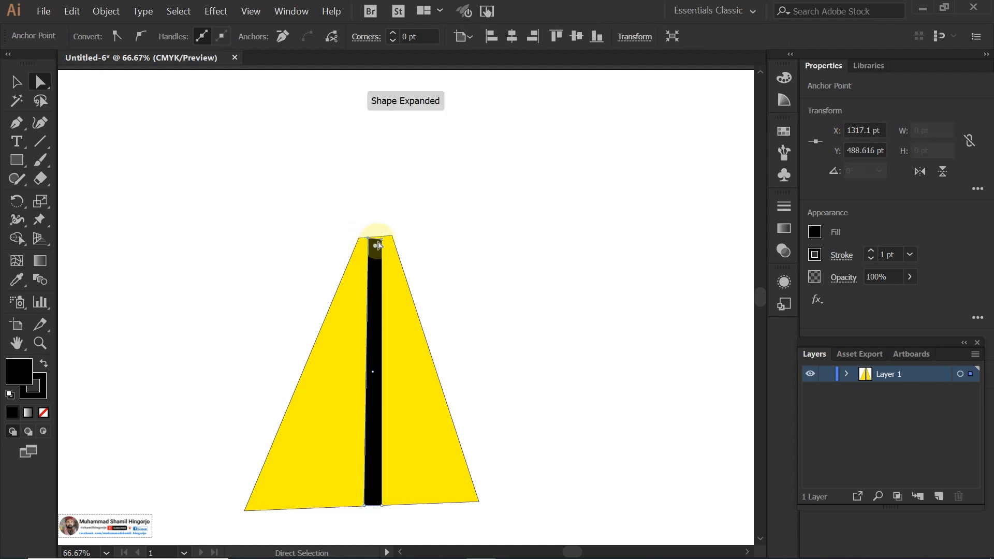
pyautogui.click(467, 228)
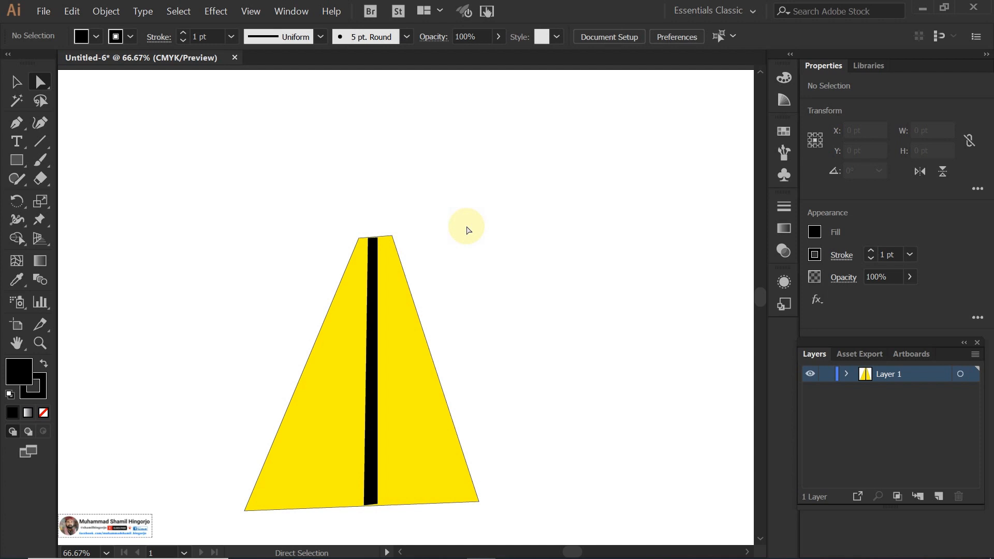
# Delete the yellow shape and black strip, including their leftover bottom segments.
pyautogui.moveTo(306, 213); pyautogui.dragTo(499, 435)
pyautogui.press('Delete')
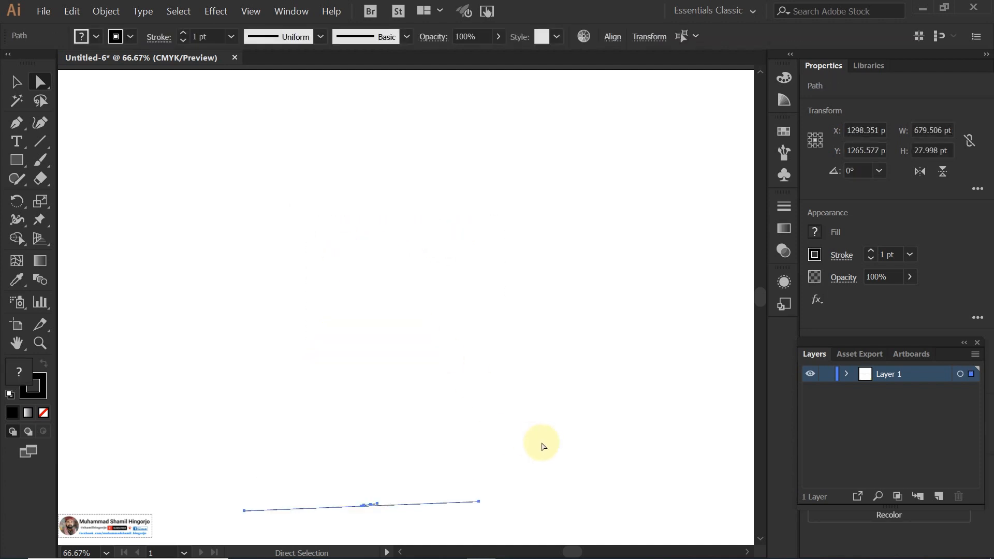
pyautogui.moveTo(222, 461); pyautogui.dragTo(571, 454)
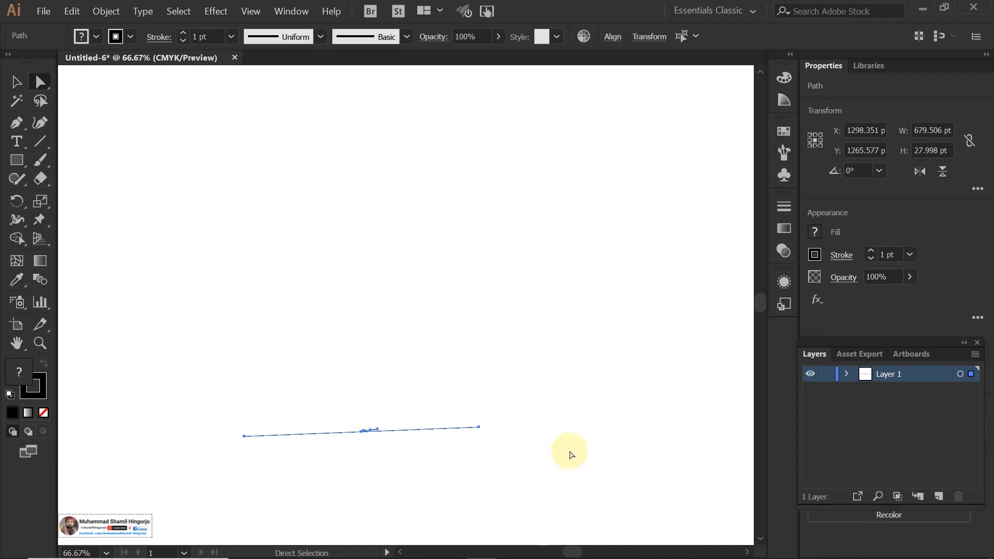
pyautogui.press('Delete')
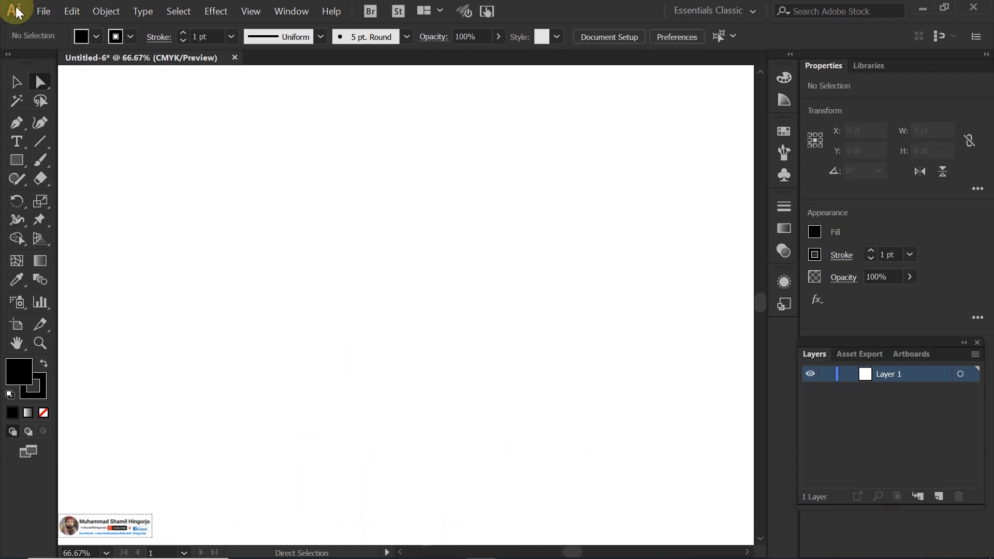